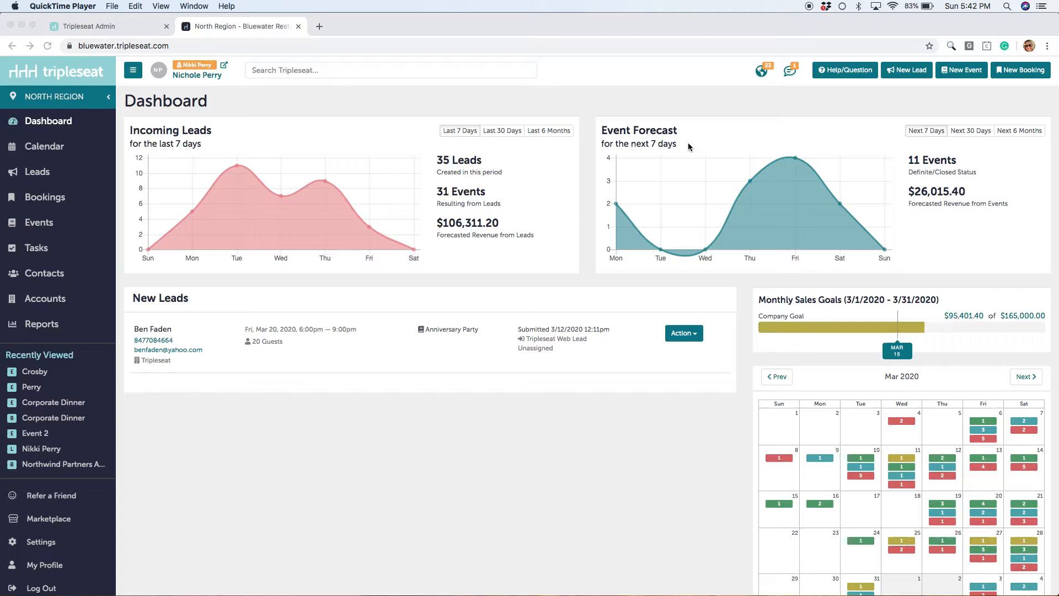
Step: Open the Event Types list in the site's customizable dropdown preferences
{"action": "left_click", "coordinate": [223, 429]}
{"action": "scroll", "coordinate": [94, 287], "scroll_direction": "down", "scroll_amount": 2}
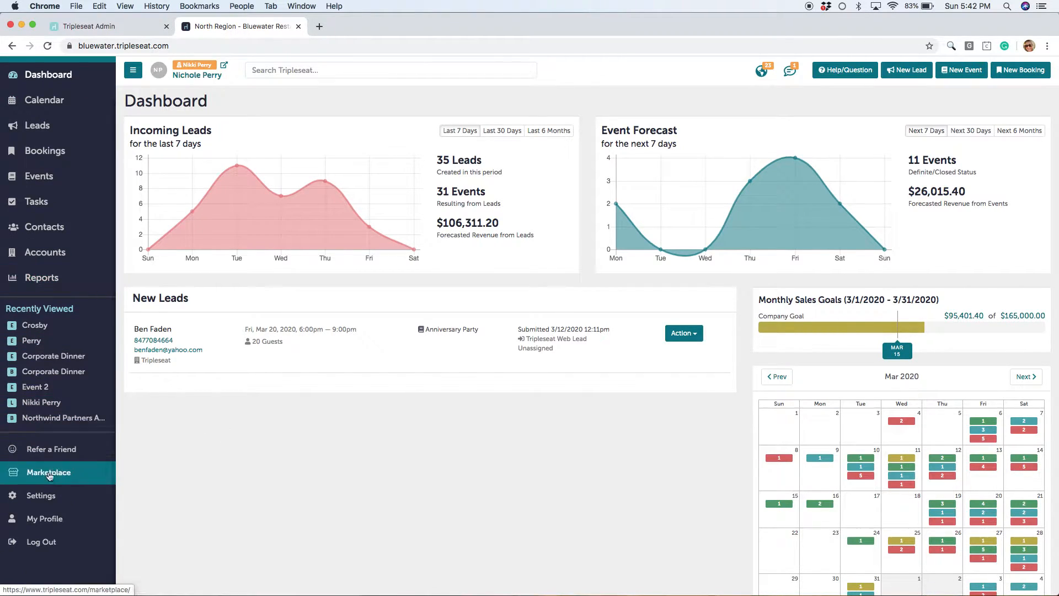
{"action": "left_click", "coordinate": [51, 496]}
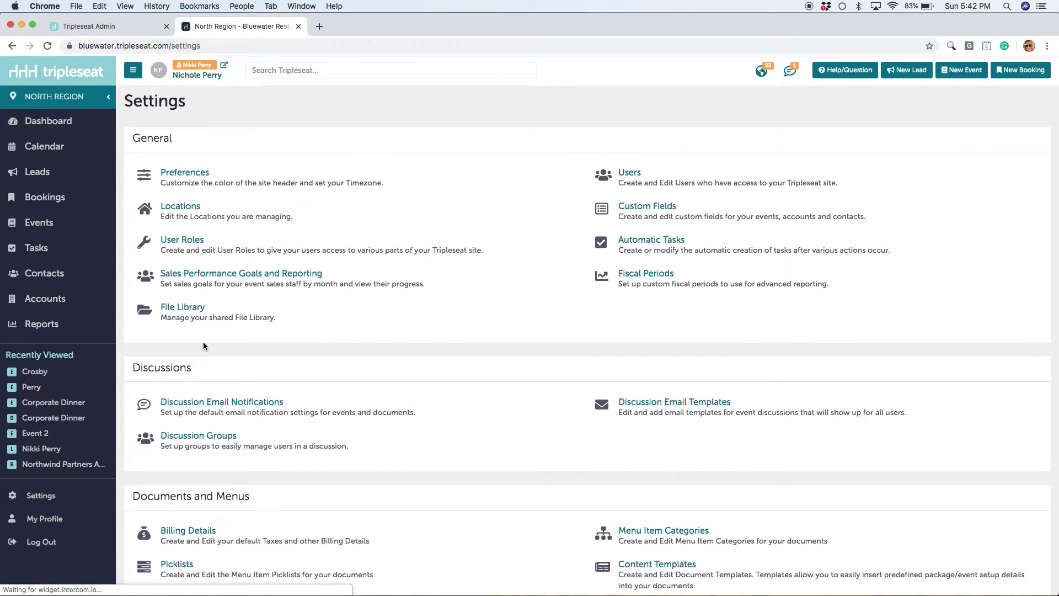
{"action": "left_click", "coordinate": [220, 186]}
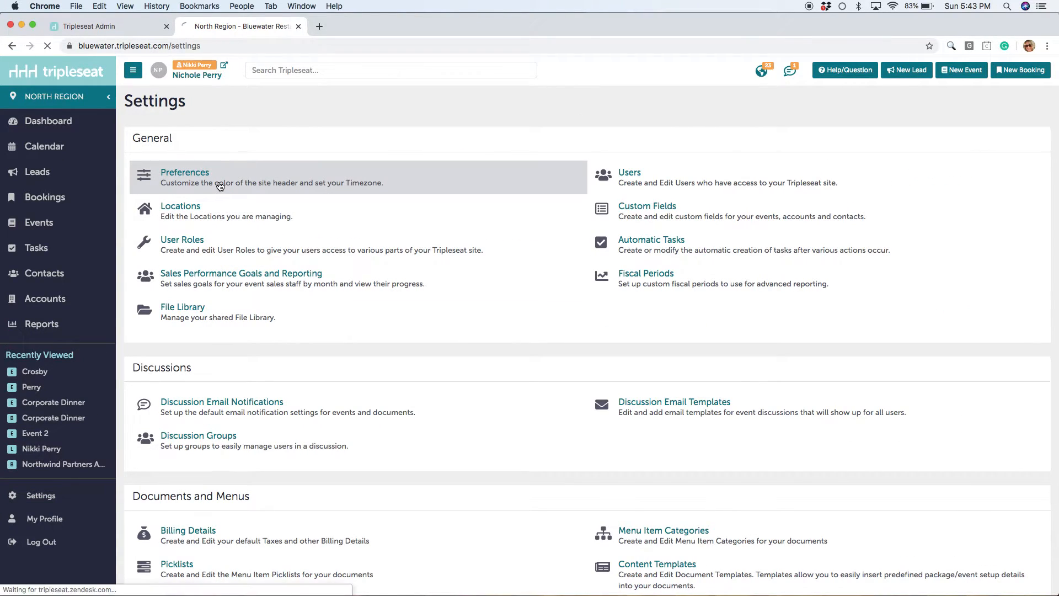
{"action": "left_click", "coordinate": [229, 144]}
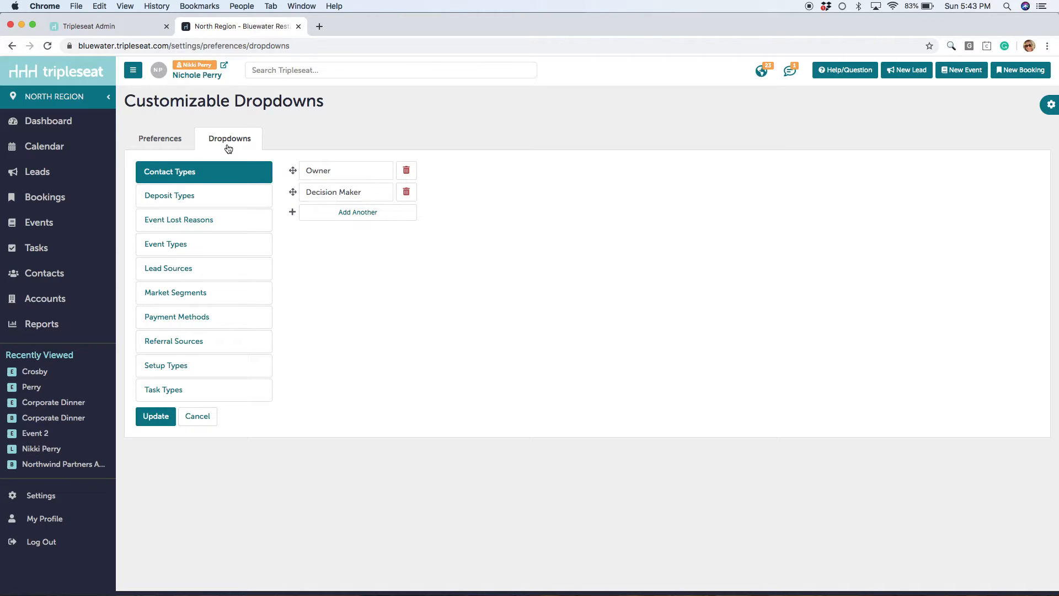
{"action": "left_click", "coordinate": [211, 248]}
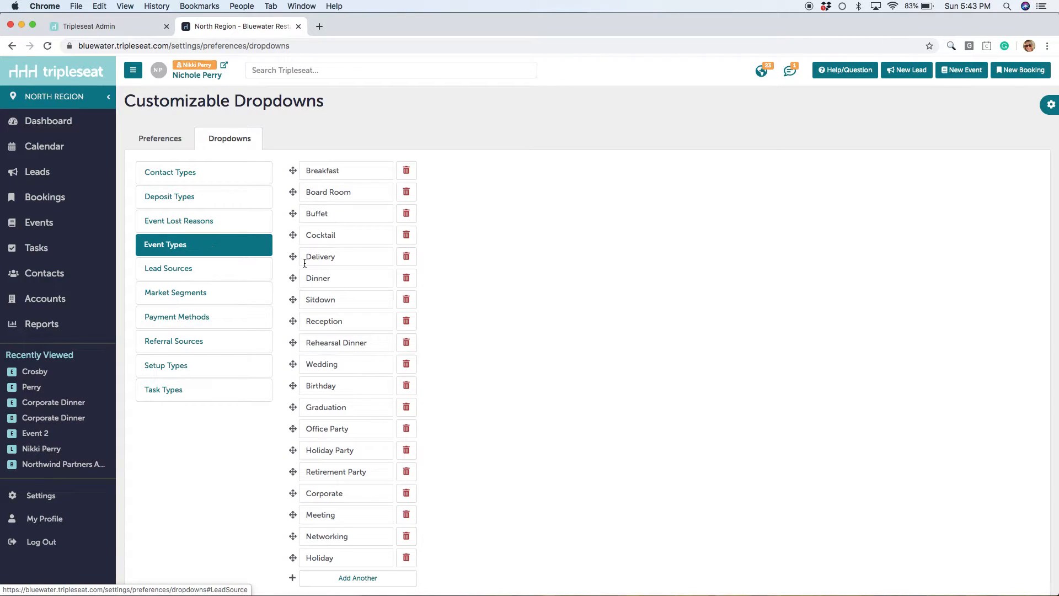
Step: Add "Take Out" as a new event type and save the dropdown preferences
{"action": "scroll", "coordinate": [353, 276], "scroll_direction": "down", "scroll_amount": 2}
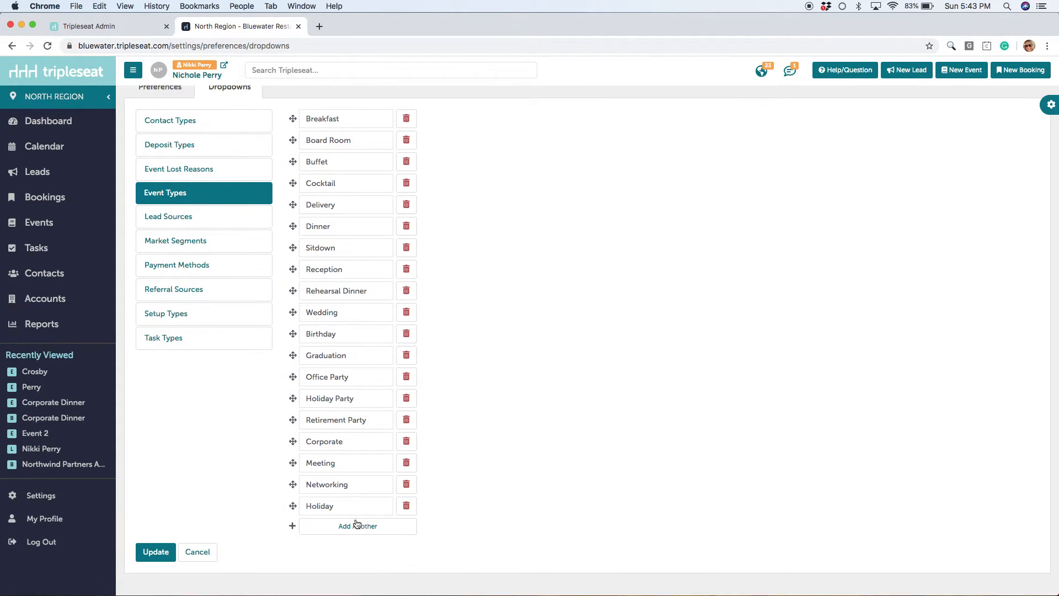
{"action": "left_click", "coordinate": [333, 527]}
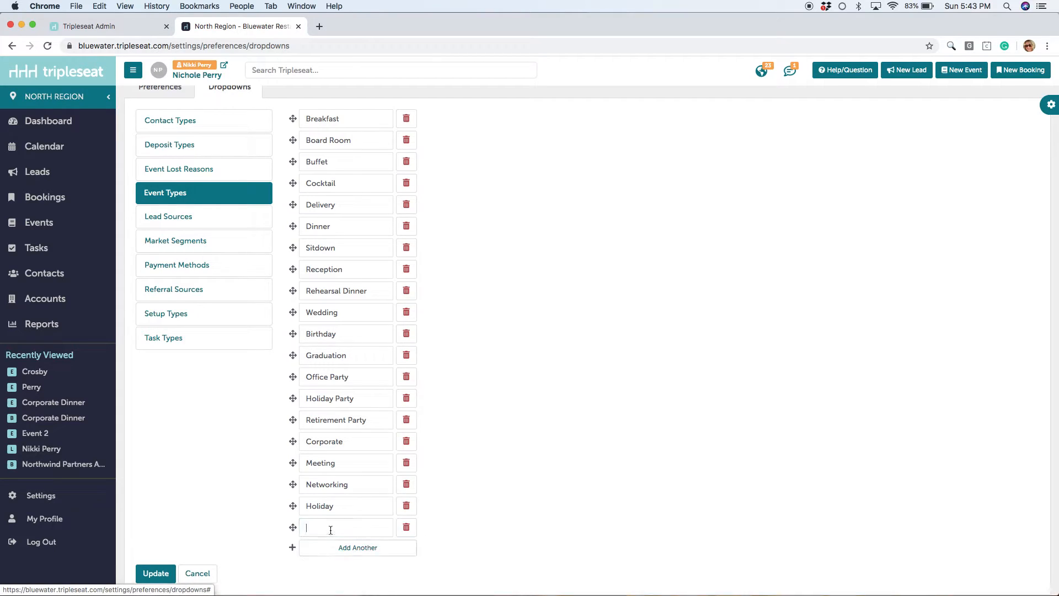
{"action": "type", "text": "Take Out"}
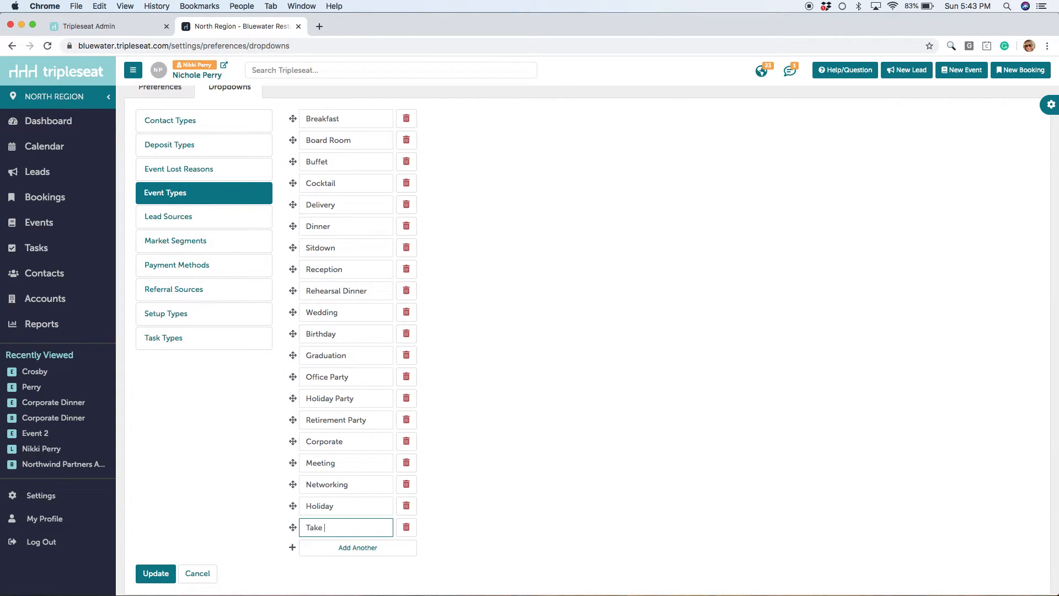
{"action": "left_click", "coordinate": [159, 574]}
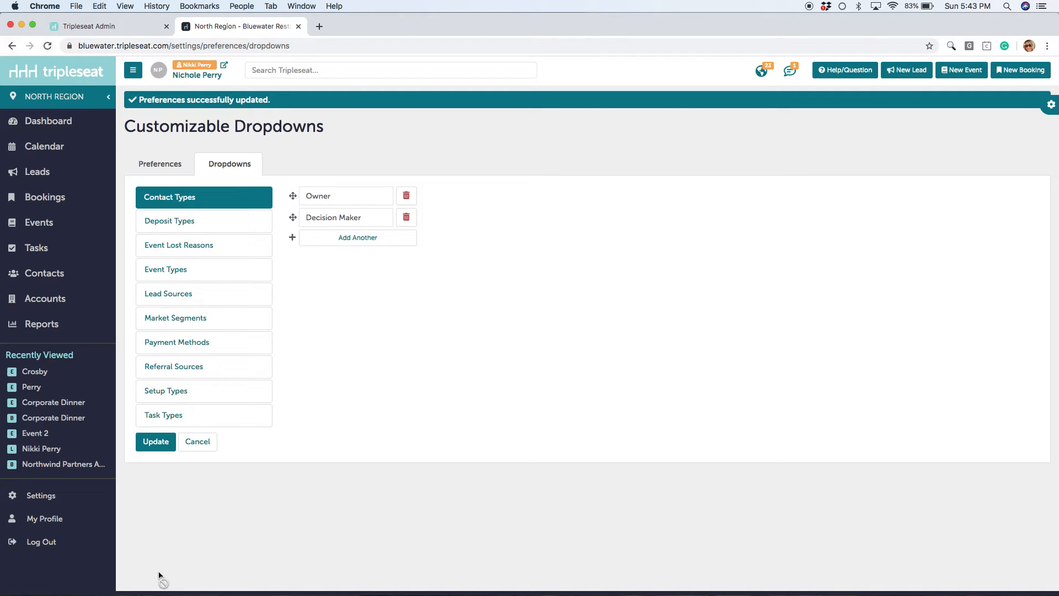
Step: Add a room named "Take Out" to the Bluewater Restaurant location's room details
{"action": "left_click", "coordinate": [54, 499]}
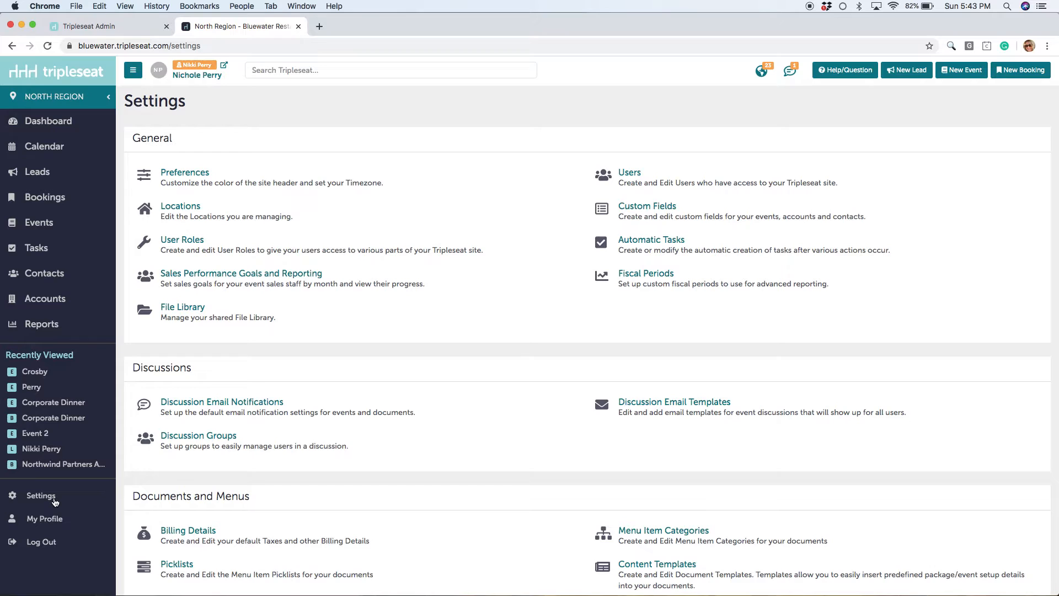
{"action": "left_click", "coordinate": [262, 226]}
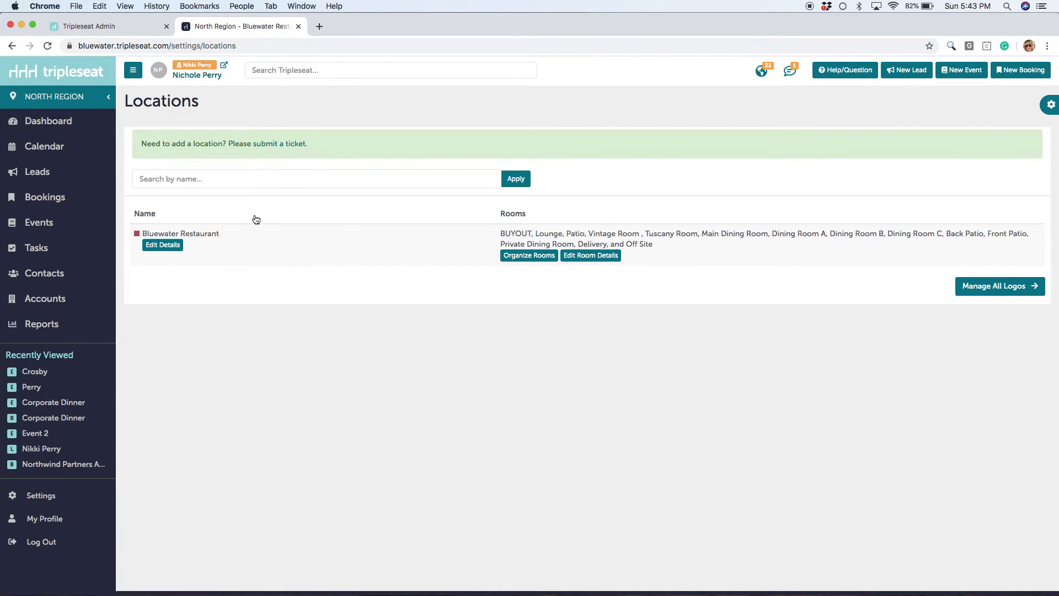
{"action": "left_click", "coordinate": [600, 257]}
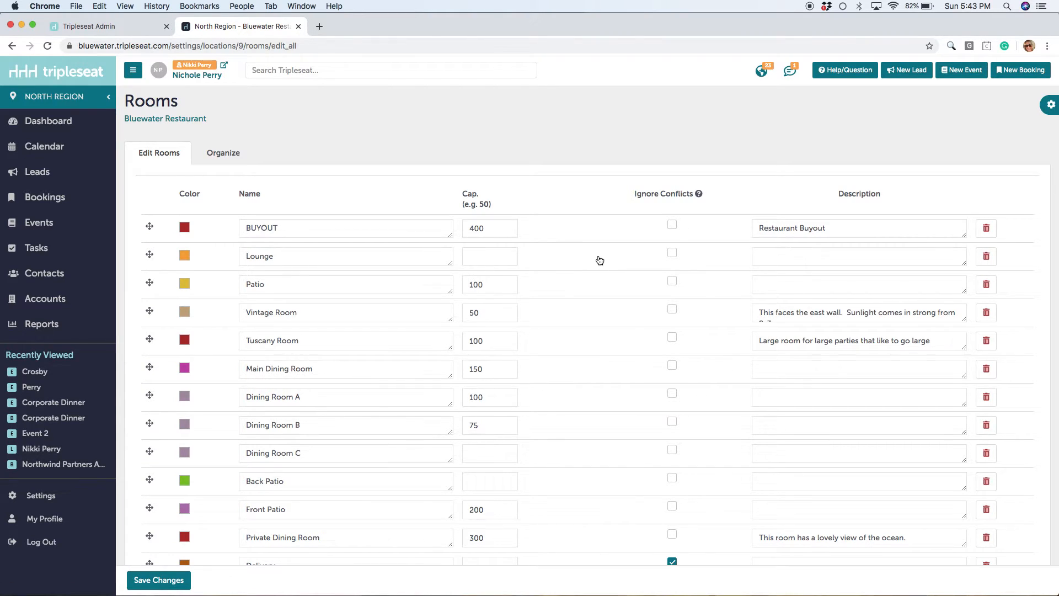
{"action": "scroll", "coordinate": [592, 280], "scroll_direction": "down", "scroll_amount": 3}
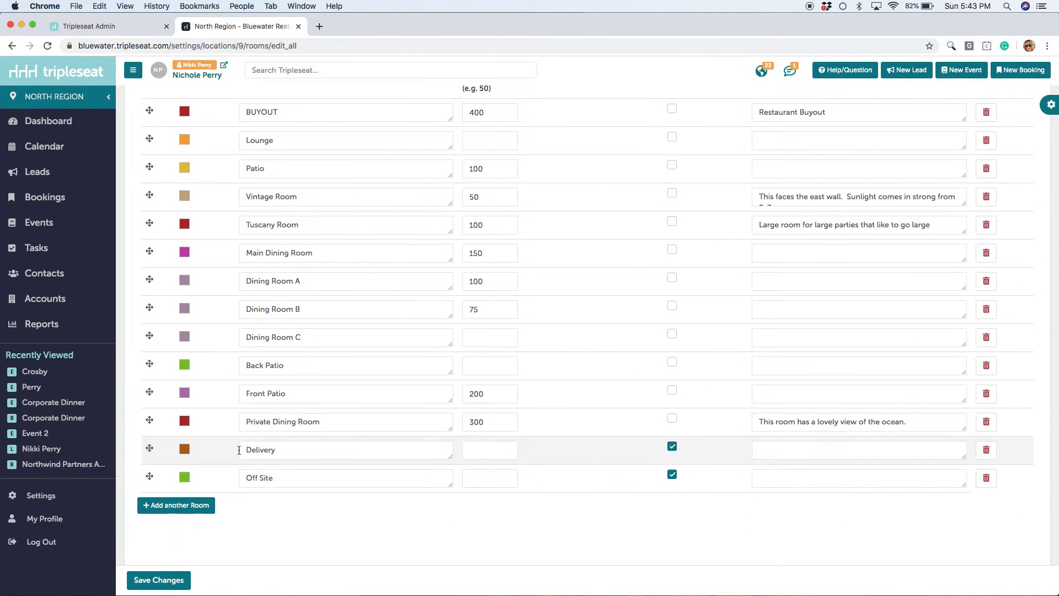
{"action": "left_click", "coordinate": [182, 509]}
{"action": "left_click", "coordinate": [251, 510]}
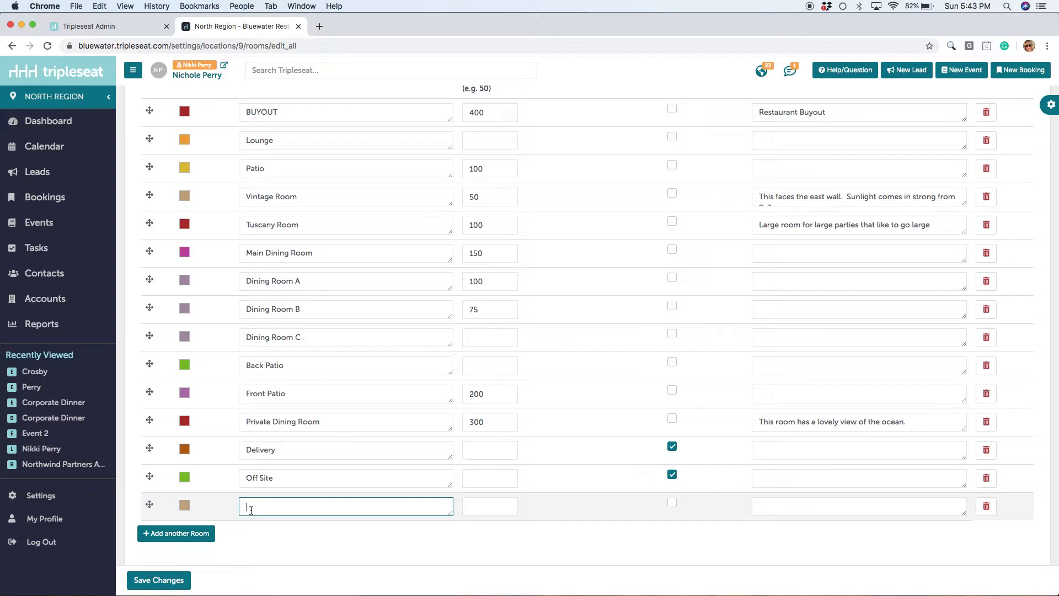
{"action": "type", "text": "Take Out"}
Step: Color the Take Out room dark blue and set it to ignore conflicts
{"action": "left_click", "coordinate": [185, 506]}
{"action": "scroll", "coordinate": [224, 540], "scroll_direction": "down", "scroll_amount": 1}
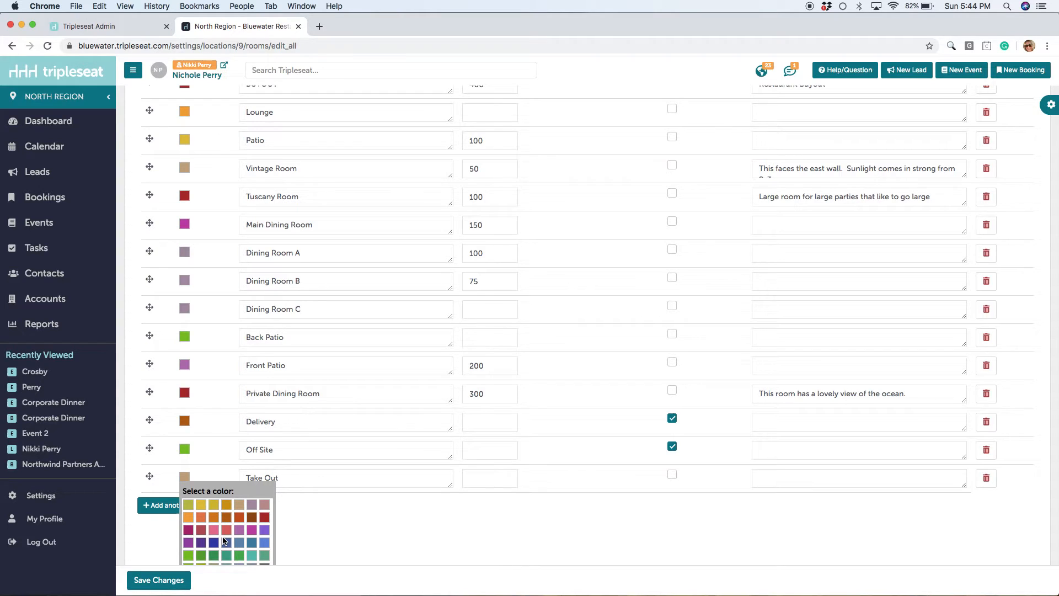
{"action": "left_click", "coordinate": [214, 543]}
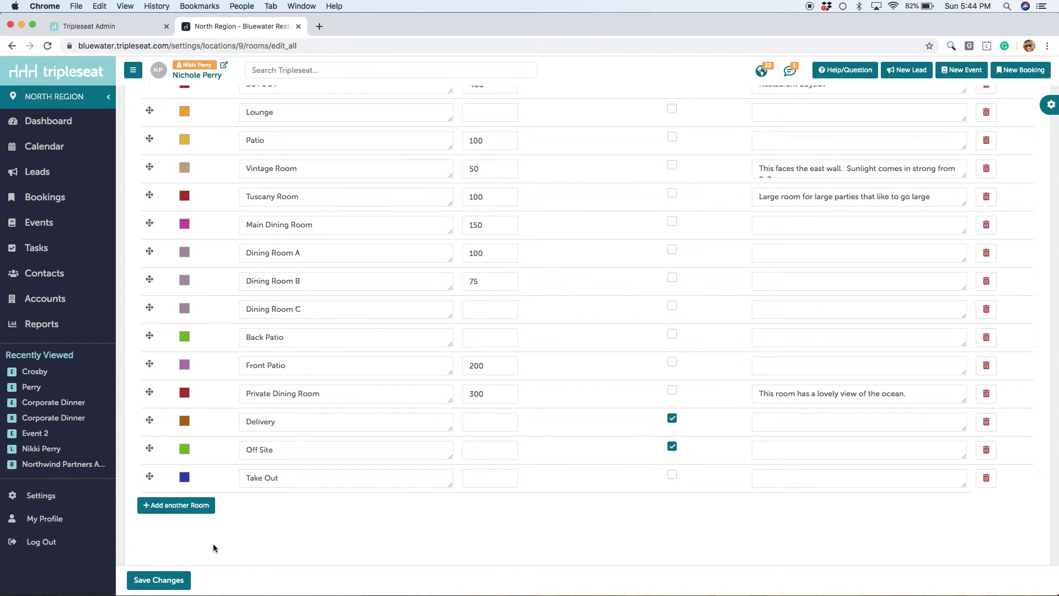
{"action": "left_click", "coordinate": [672, 475]}
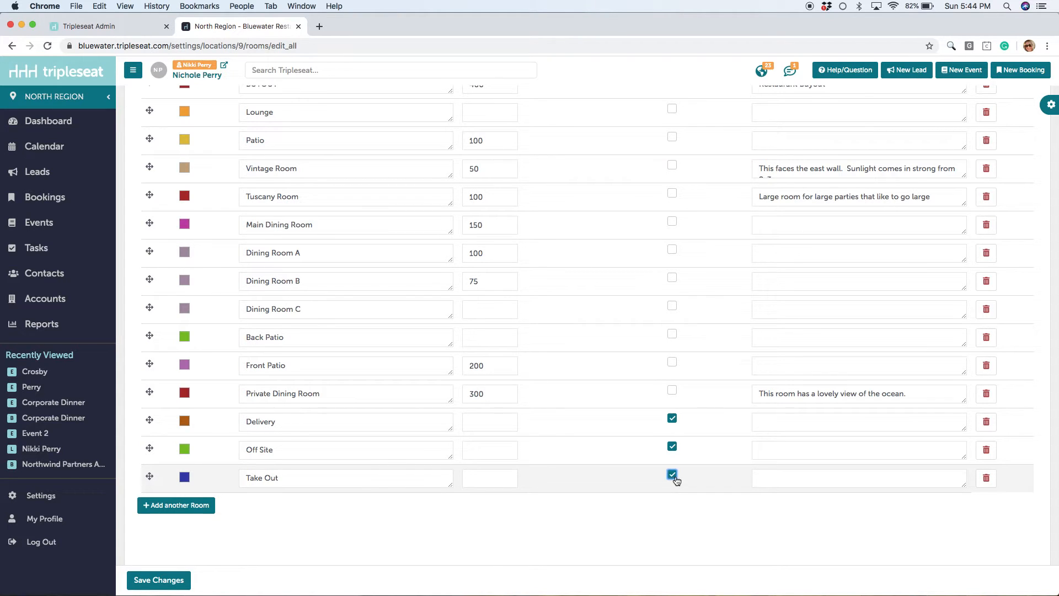
Step: Review the Ignore Conflicts explanation, save the room changes, and check where Take Out sits in the room organization
{"action": "scroll", "coordinate": [674, 479], "scroll_direction": "up", "scroll_amount": 3}
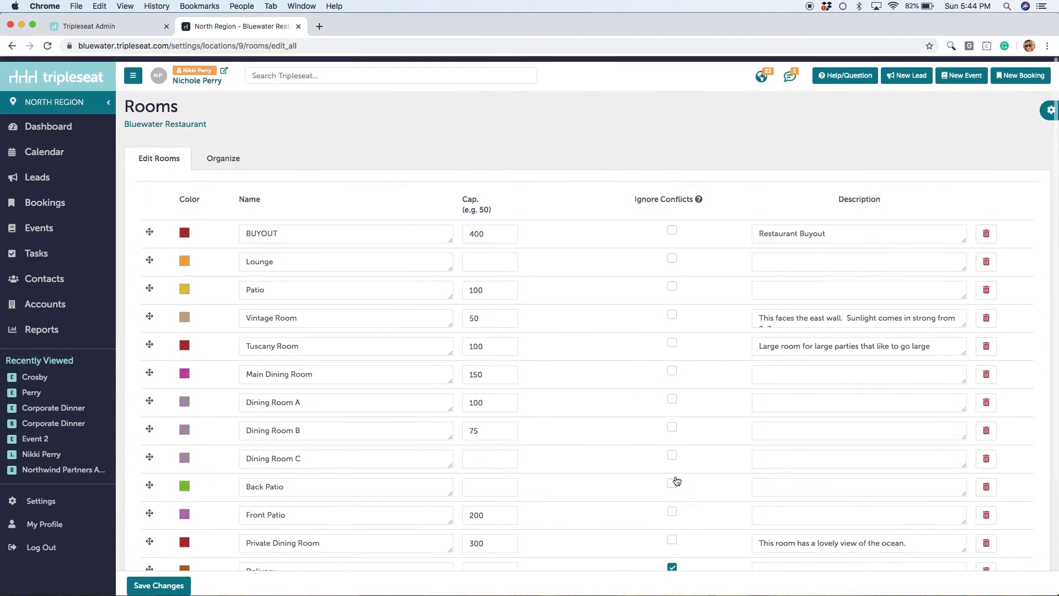
{"action": "mouse_move", "coordinate": [699, 193]}
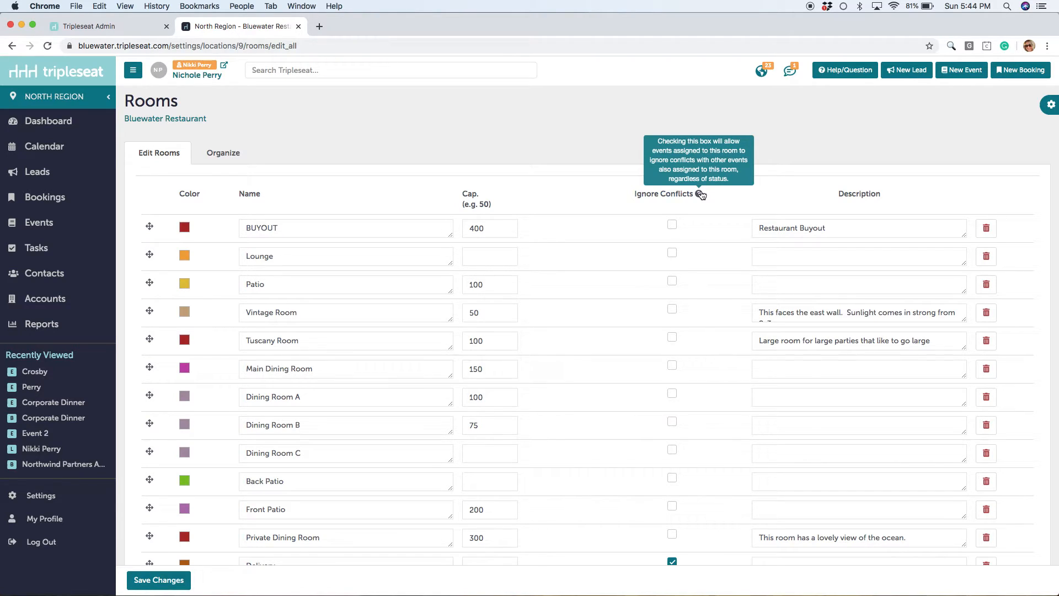
{"action": "scroll", "coordinate": [539, 187], "scroll_direction": "down", "scroll_amount": 5}
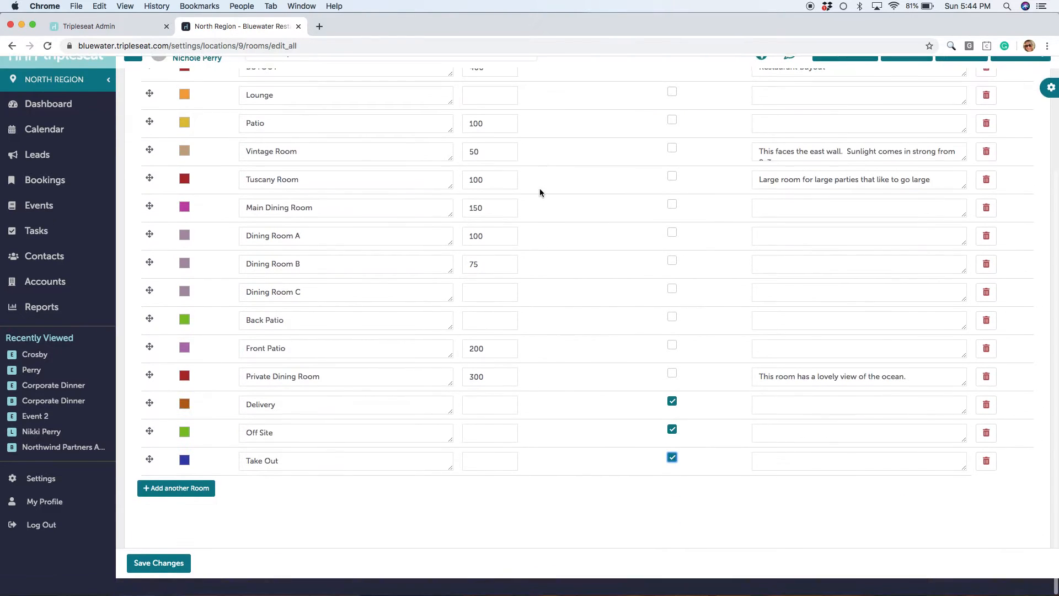
{"action": "left_click", "coordinate": [147, 582]}
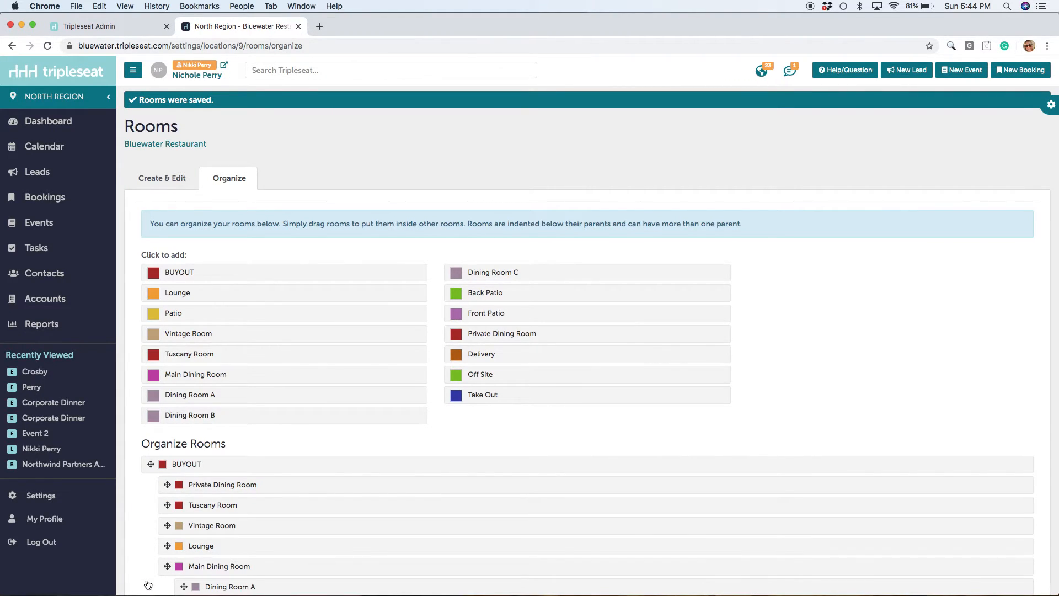
{"action": "scroll", "coordinate": [314, 506], "scroll_direction": "down", "scroll_amount": 5}
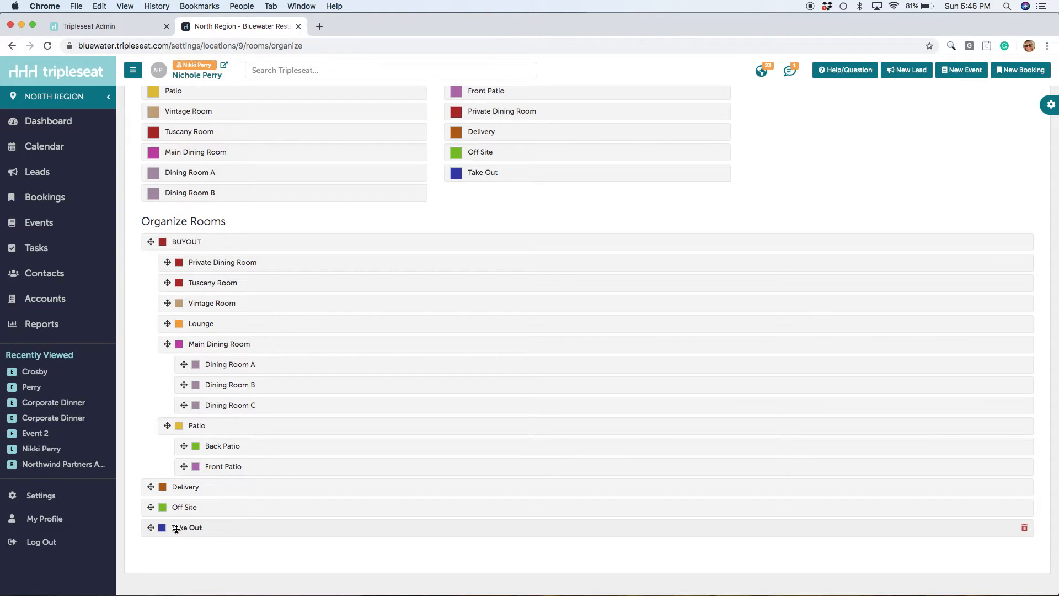
{"action": "scroll", "coordinate": [376, 409], "scroll_direction": "up", "scroll_amount": 5}
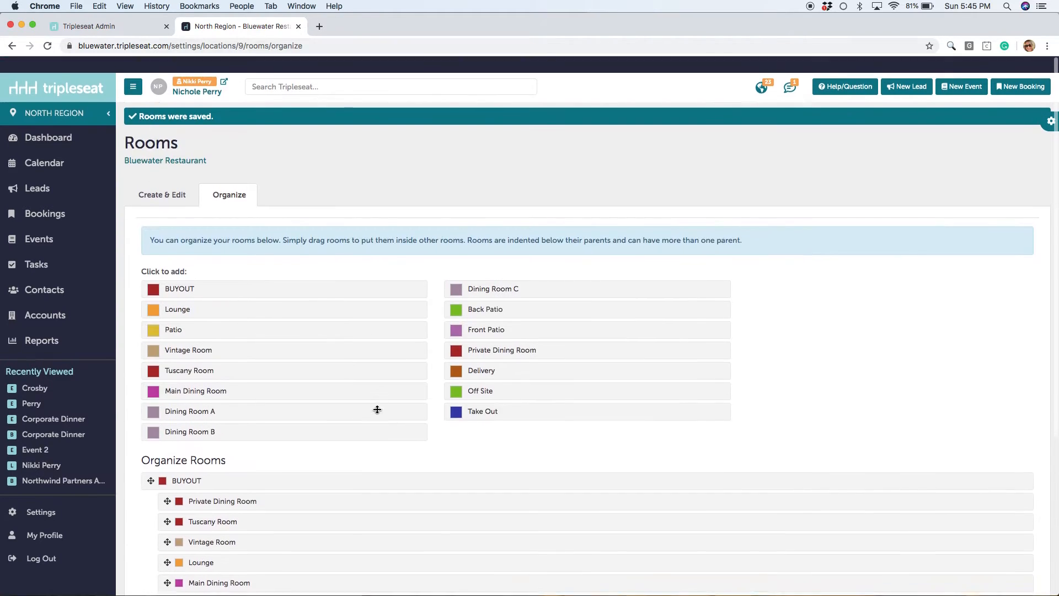
Step: Start a new event named with the customer's surname, beginning at 7:00pm with Definite status
{"action": "left_click", "coordinate": [965, 72]}
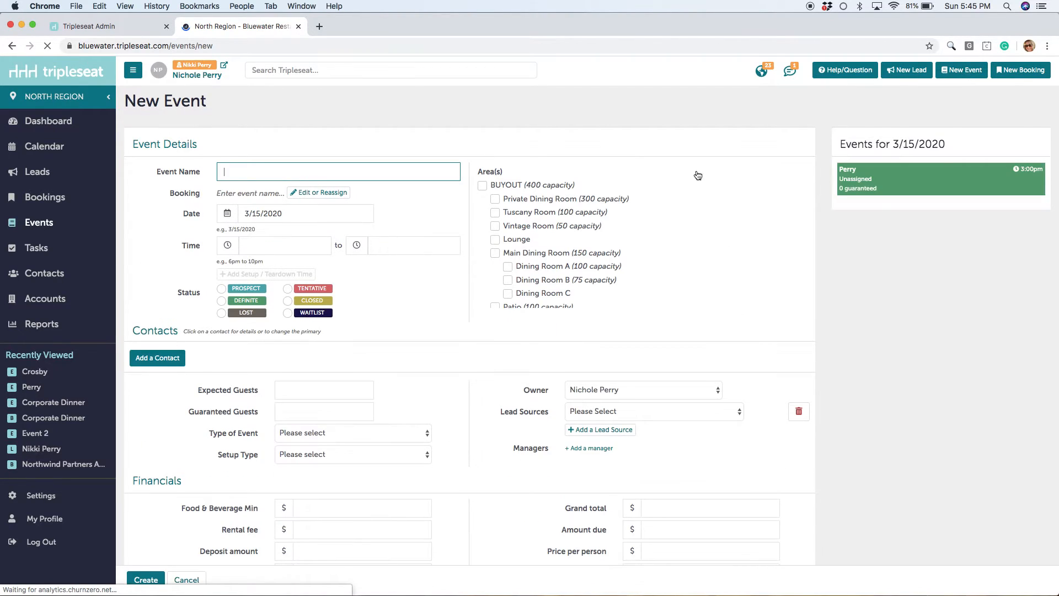
{"action": "type", "text": "Perry"}
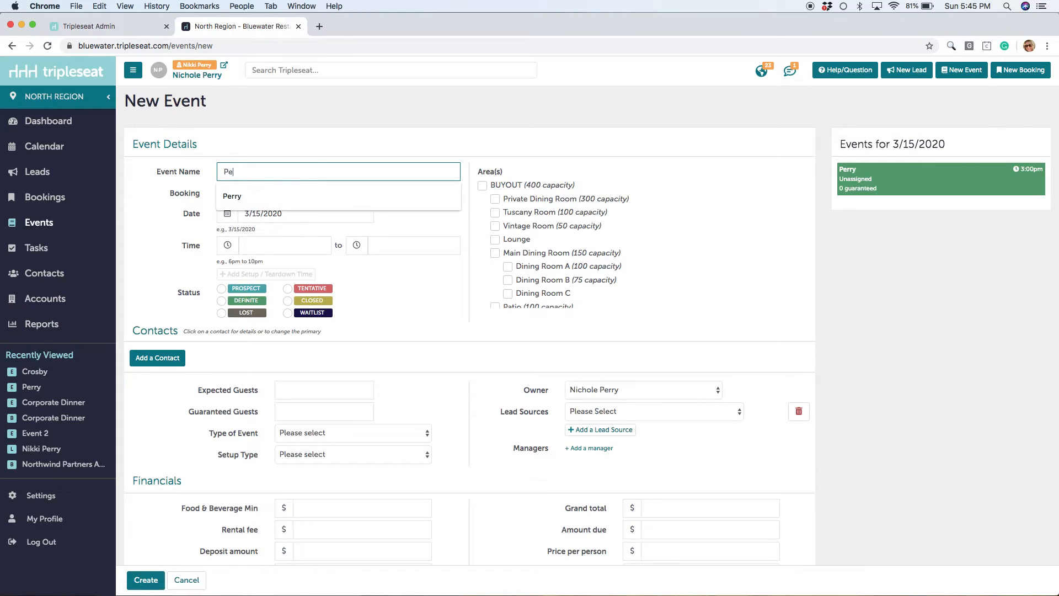
{"action": "left_click", "coordinate": [287, 242]}
{"action": "scroll", "coordinate": [281, 307], "scroll_direction": "down", "scroll_amount": 5}
{"action": "scroll", "coordinate": [279, 309], "scroll_direction": "down", "scroll_amount": 4}
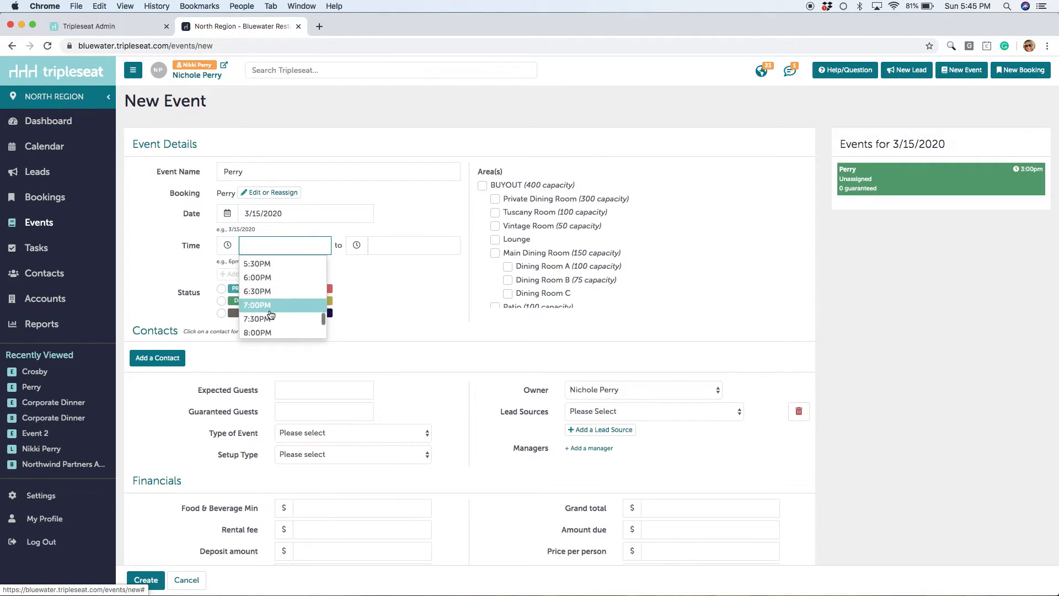
{"action": "left_click", "coordinate": [269, 305]}
{"action": "left_click", "coordinate": [233, 304]}
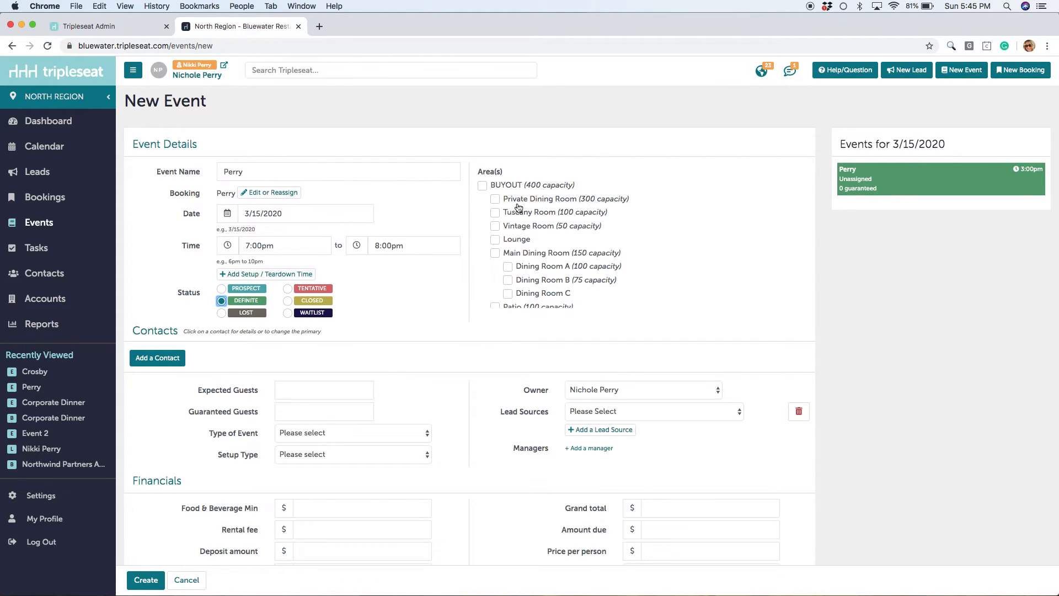
Step: Assign the new event to the Take Out area and set its type of event to Take Out
{"action": "scroll", "coordinate": [518, 208], "scroll_direction": "down", "scroll_amount": 3}
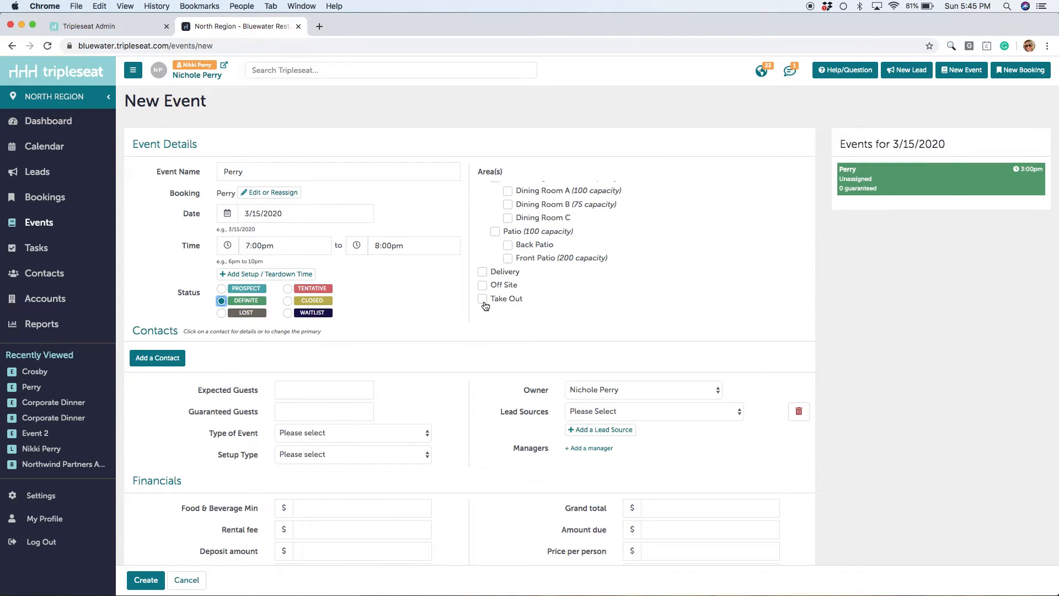
{"action": "left_click", "coordinate": [483, 301]}
{"action": "scroll", "coordinate": [484, 306], "scroll_direction": "down", "scroll_amount": 3}
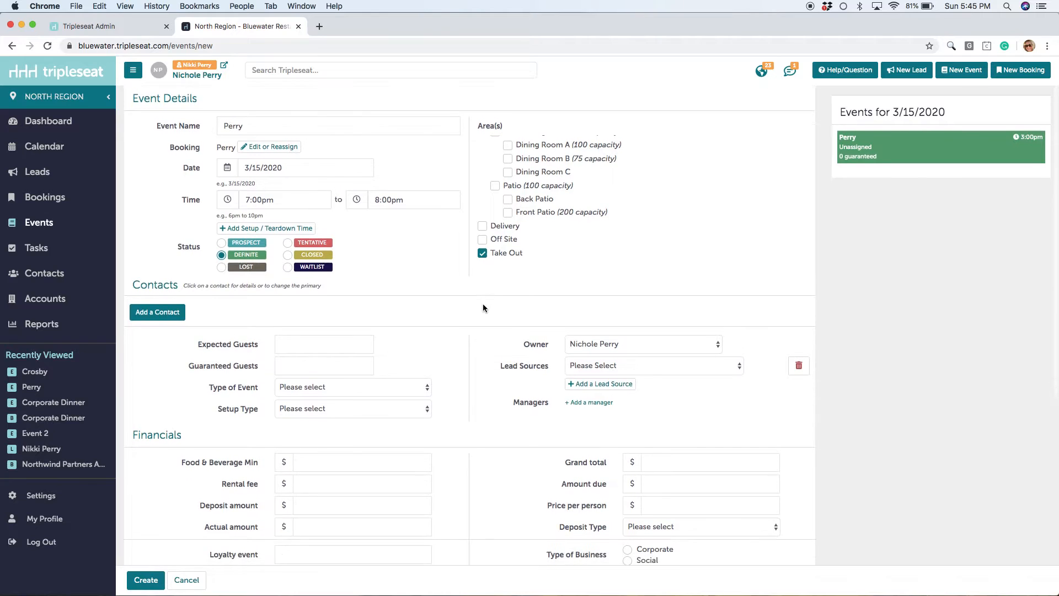
{"action": "left_click", "coordinate": [361, 364]}
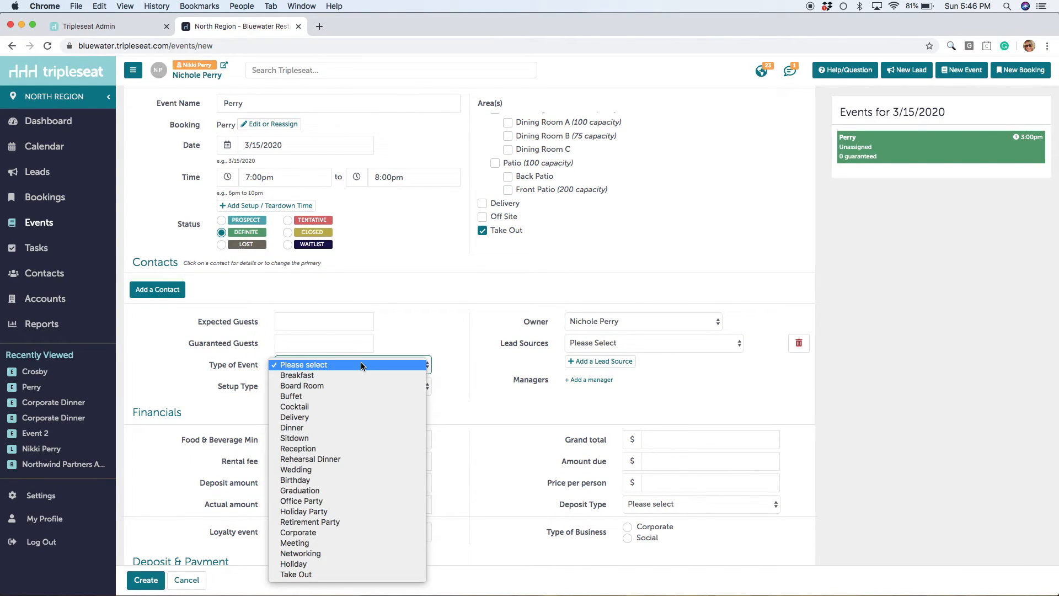
{"action": "left_click", "coordinate": [285, 575]}
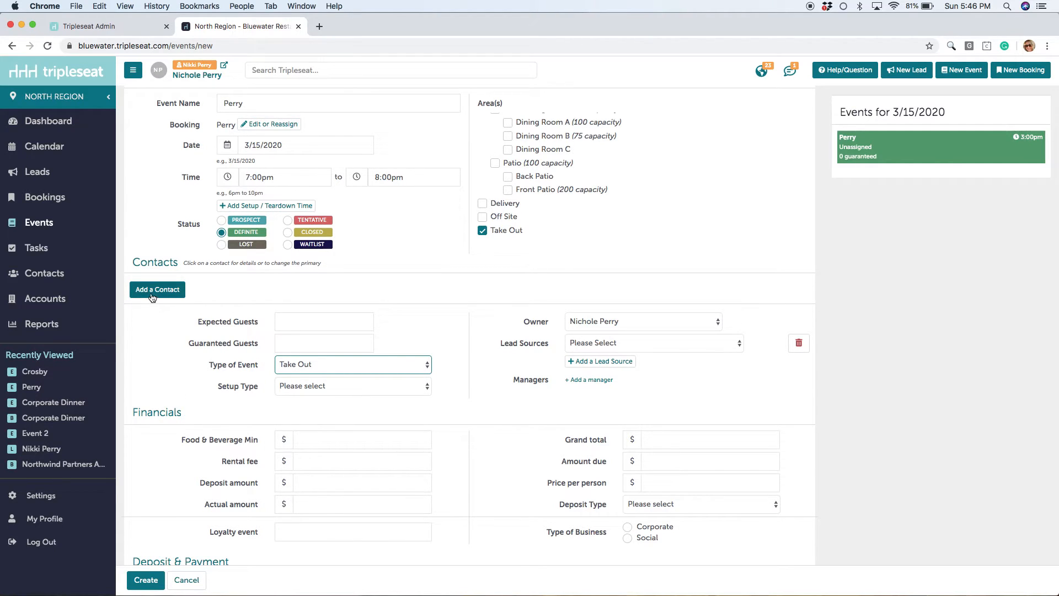
Step: Find the existing contact by first name, add the one belonging to Nikki Shoes, and create the event
{"action": "left_click", "coordinate": [154, 296]}
{"action": "type", "text": "nik"}
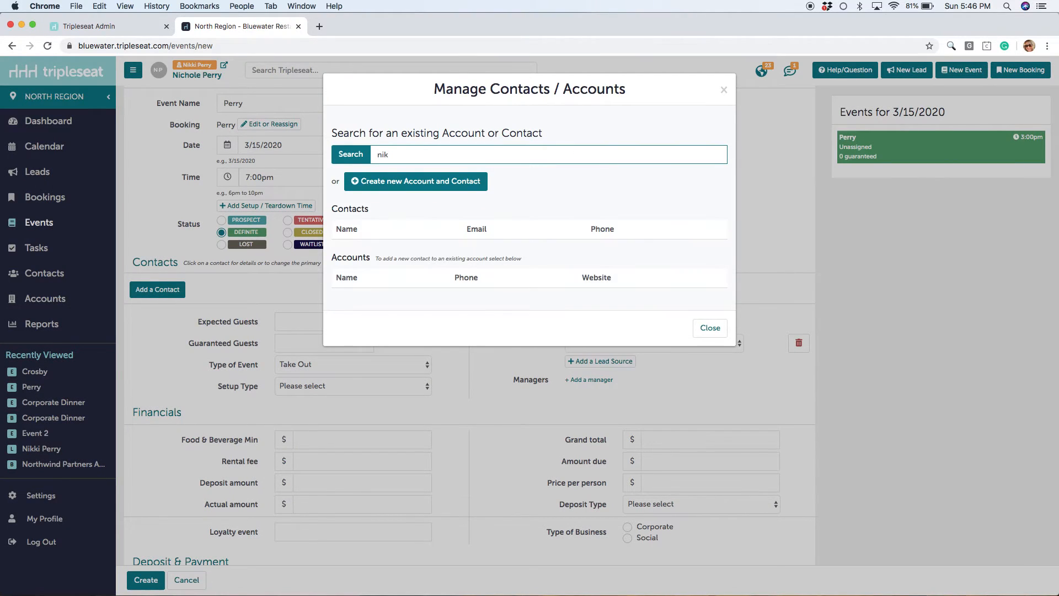
{"action": "type", "text": "ki"}
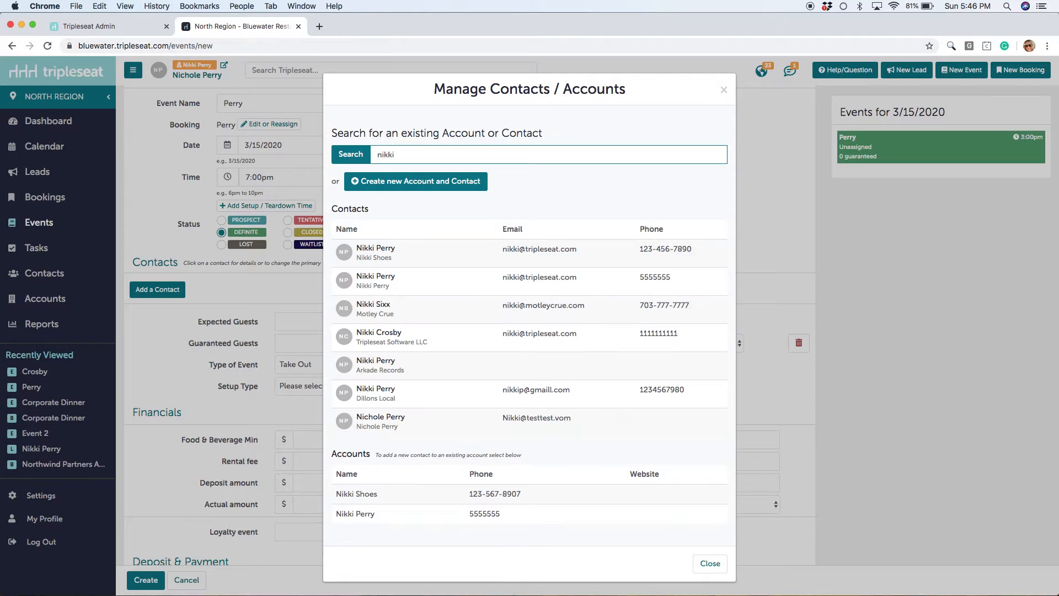
{"action": "left_click", "coordinate": [399, 248]}
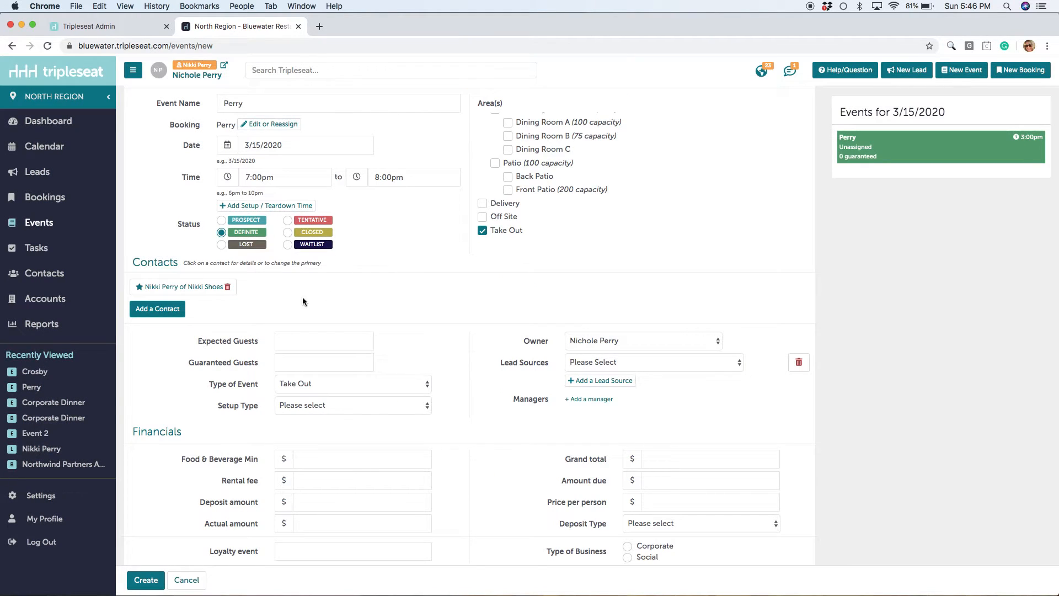
{"action": "left_click", "coordinate": [150, 580]}
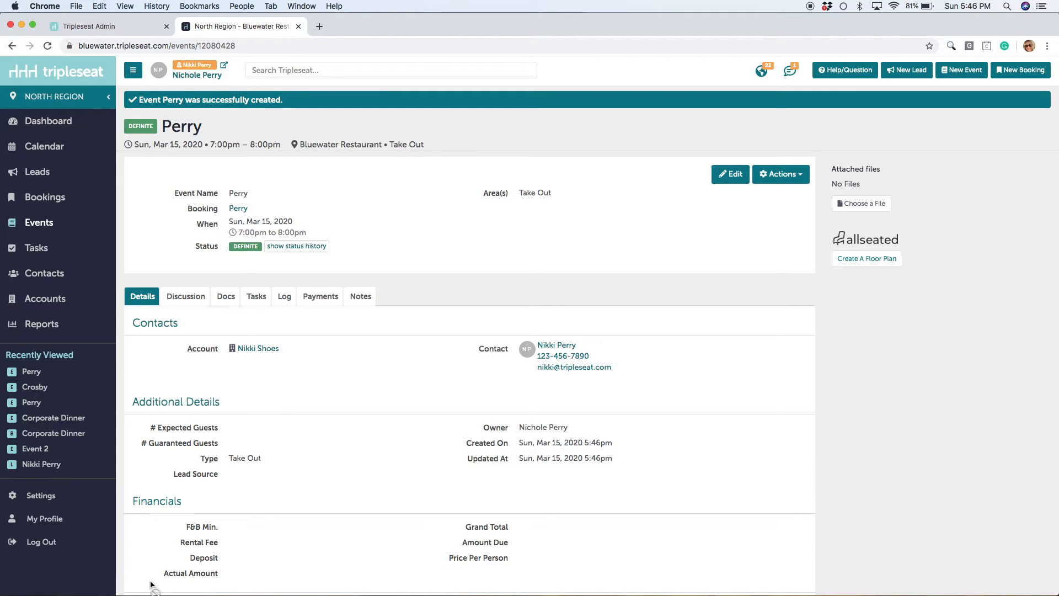
Step: Add a Contract & Event Order - Document Folder document to the new take-out event
{"action": "left_click", "coordinate": [225, 298]}
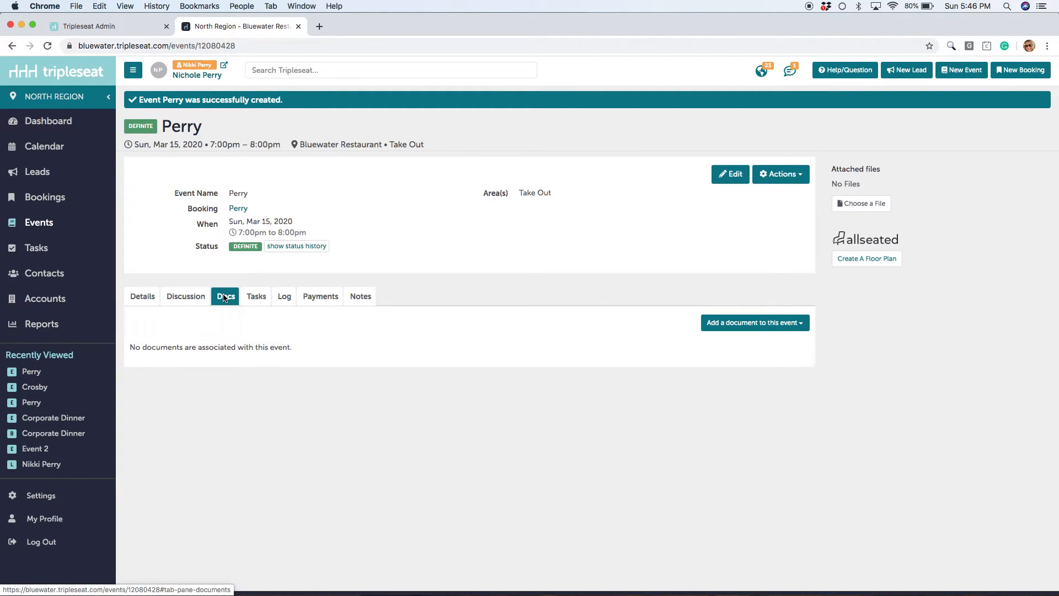
{"action": "left_click", "coordinate": [724, 324]}
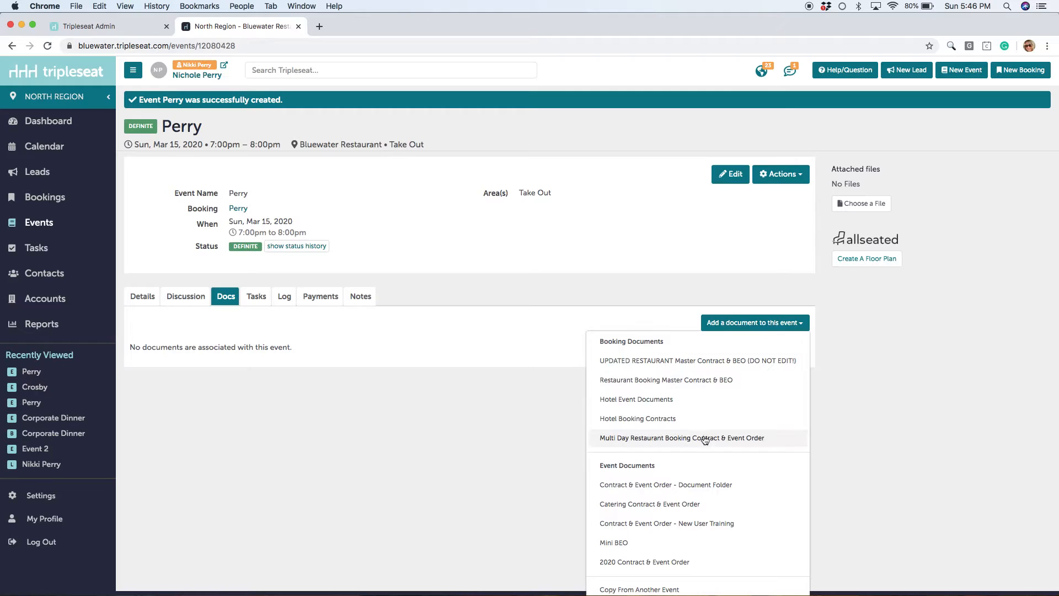
{"action": "left_click", "coordinate": [709, 486]}
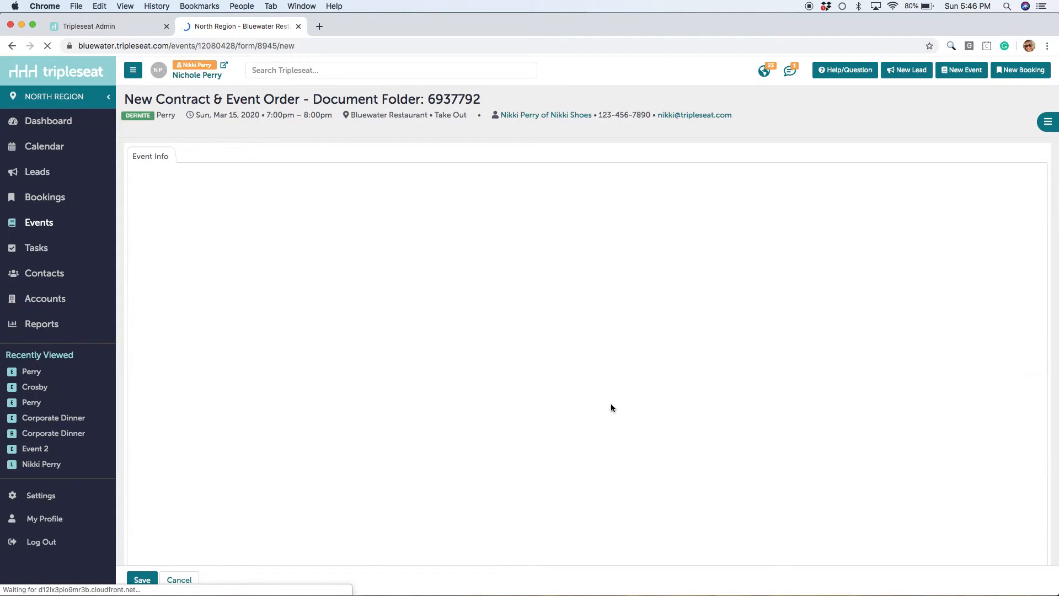
Step: Add Shrimp Cocktail, Passed Tuna Tartar and Wild Mushroom from the Appetizer picklist to the document's Food section
{"action": "scroll", "coordinate": [466, 418], "scroll_direction": "down", "scroll_amount": 5}
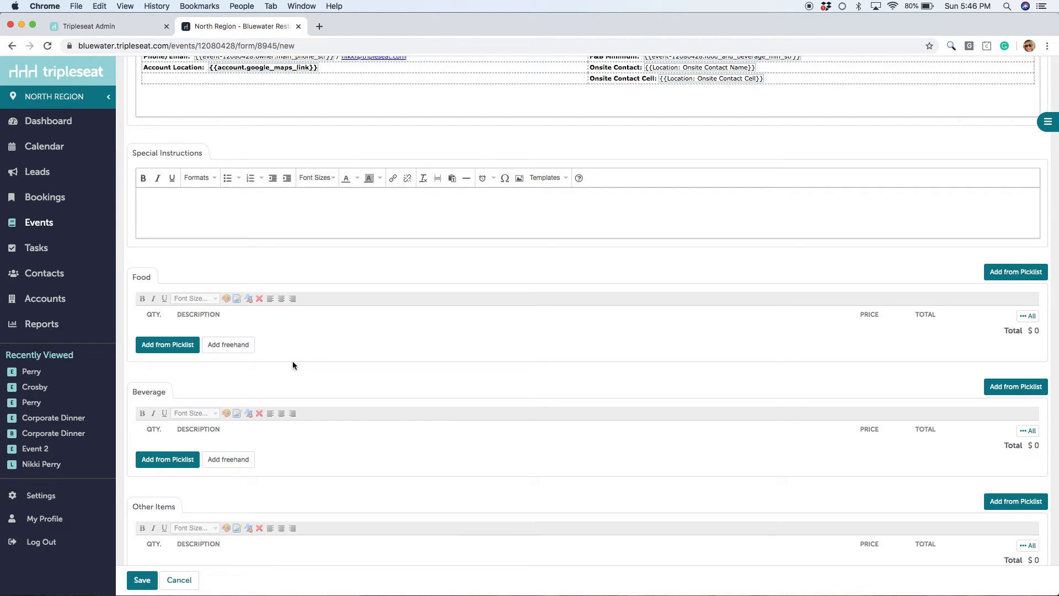
{"action": "left_click", "coordinate": [169, 347]}
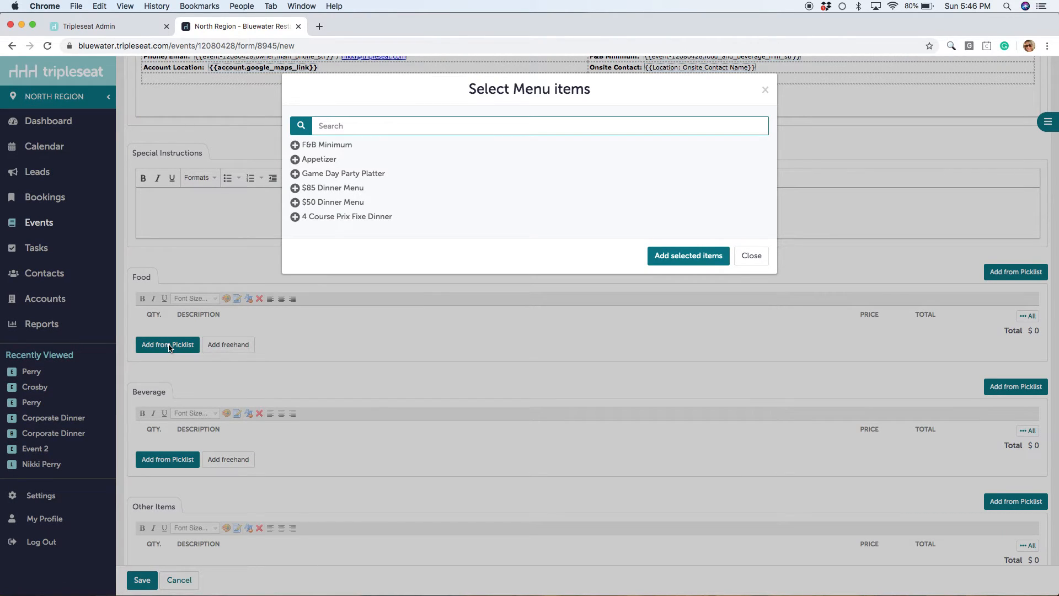
{"action": "left_click", "coordinate": [322, 161]}
{"action": "left_click", "coordinate": [318, 195]}
{"action": "left_click", "coordinate": [318, 215]}
{"action": "left_click", "coordinate": [317, 229]}
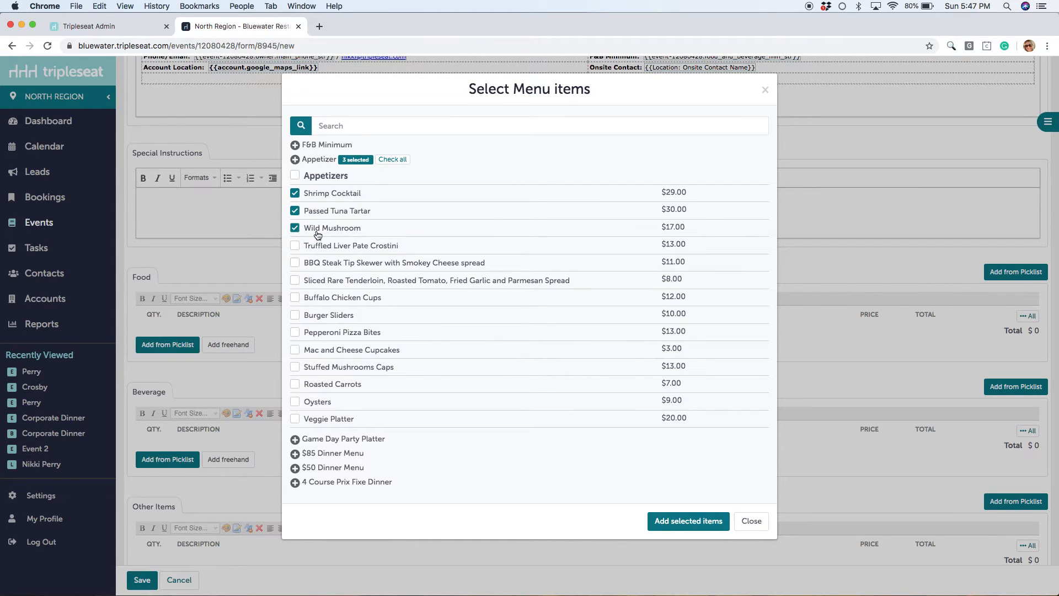
{"action": "left_click", "coordinate": [675, 520]}
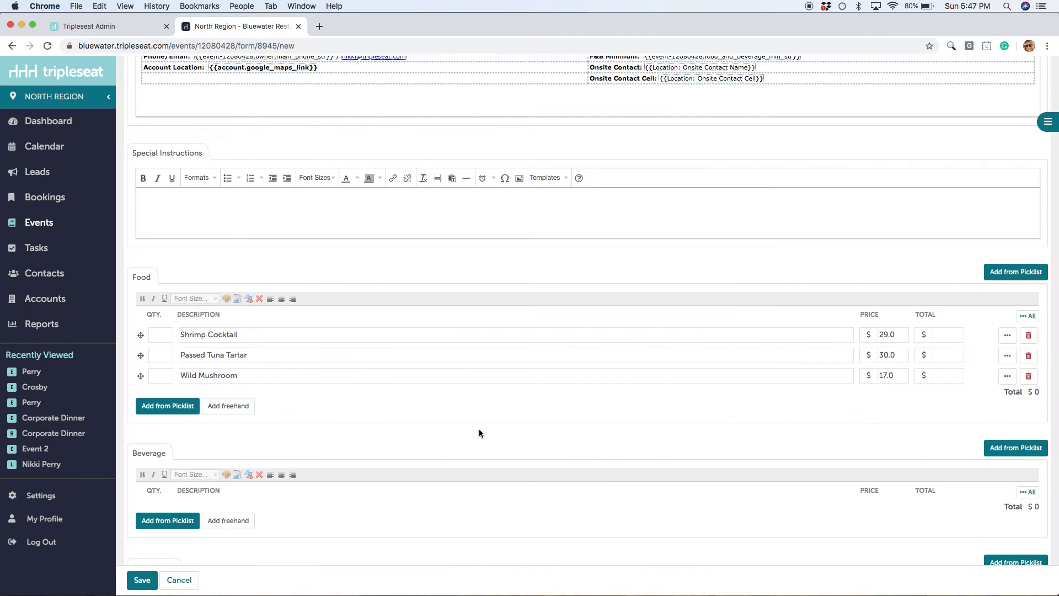
Step: Set the food quantities to 10 Shrimp Cocktail, 20 Passed Tuna Tartar and 10 Wild Mushroom
{"action": "left_click", "coordinate": [157, 334]}
{"action": "type", "text": "10"}
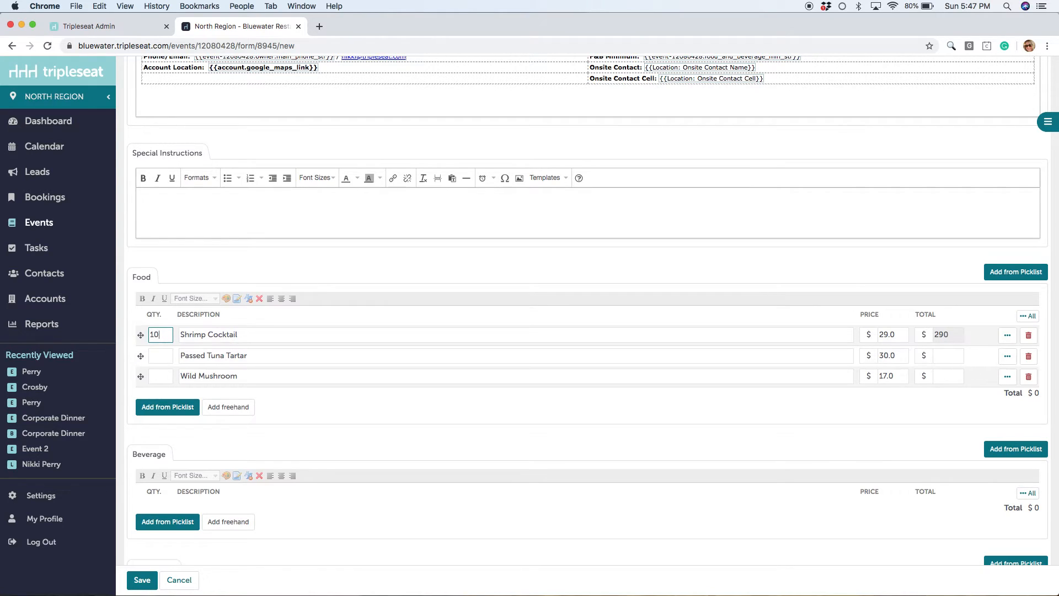
{"action": "left_click", "coordinate": [162, 354]}
{"action": "type", "text": "20"}
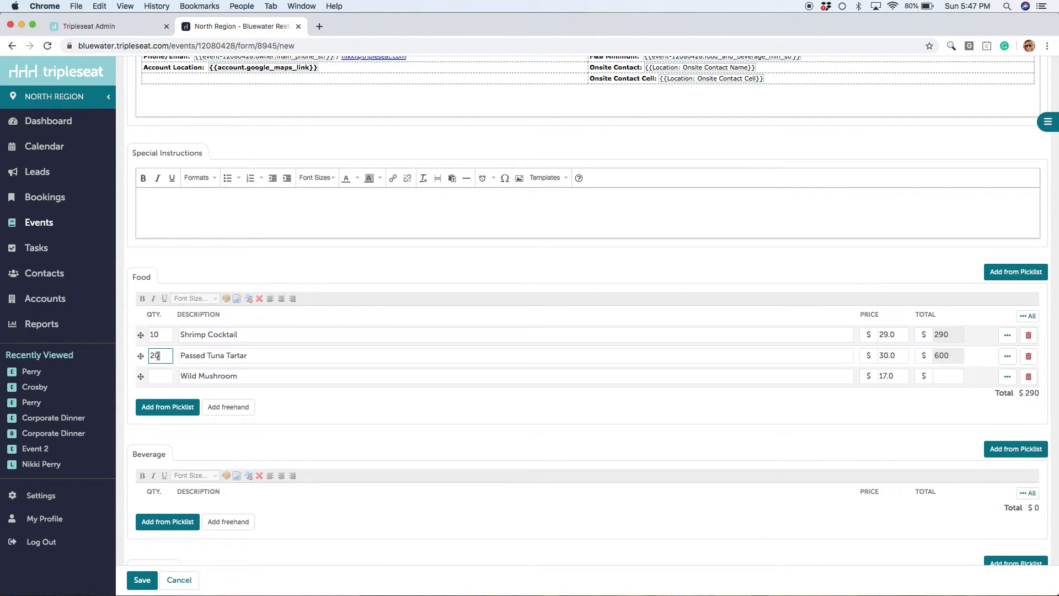
{"action": "left_click", "coordinate": [160, 375]}
{"action": "type", "text": "109"}
{"action": "key", "text": "BackSpace"}
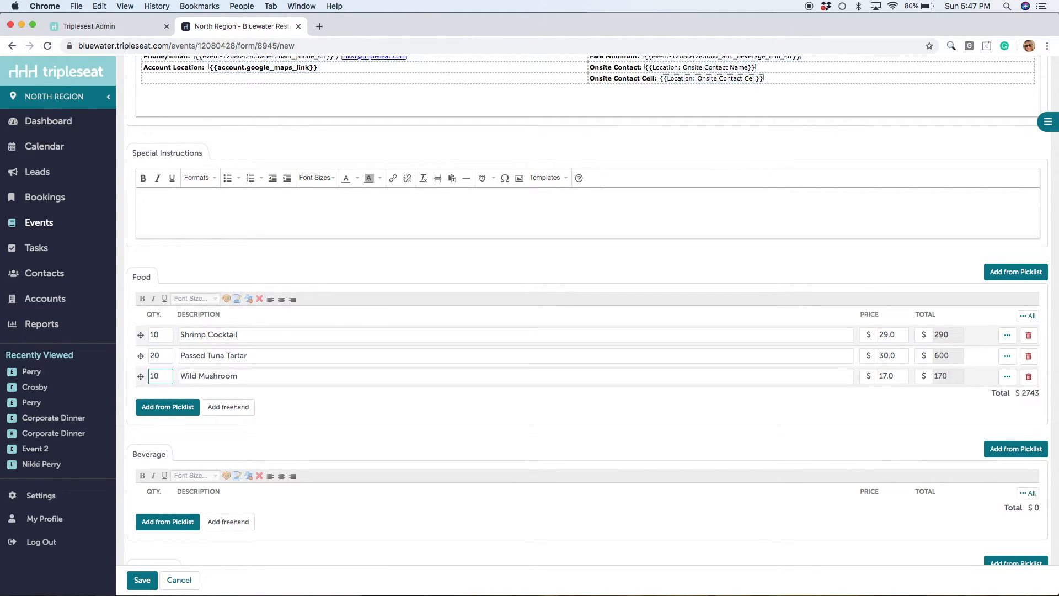
Step: Remove the Deposit 1 and 2nd Deposit rows from the billing widget and save the document
{"action": "scroll", "coordinate": [304, 382], "scroll_direction": "down", "scroll_amount": 8}
{"action": "scroll", "coordinate": [303, 386], "scroll_direction": "down", "scroll_amount": 7}
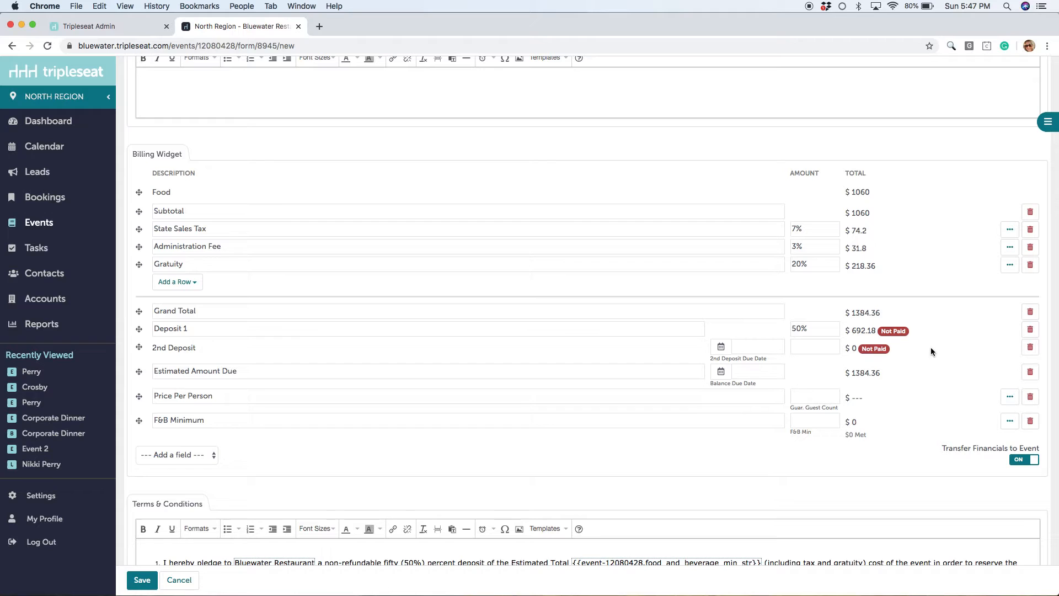
{"action": "left_click", "coordinate": [1028, 332]}
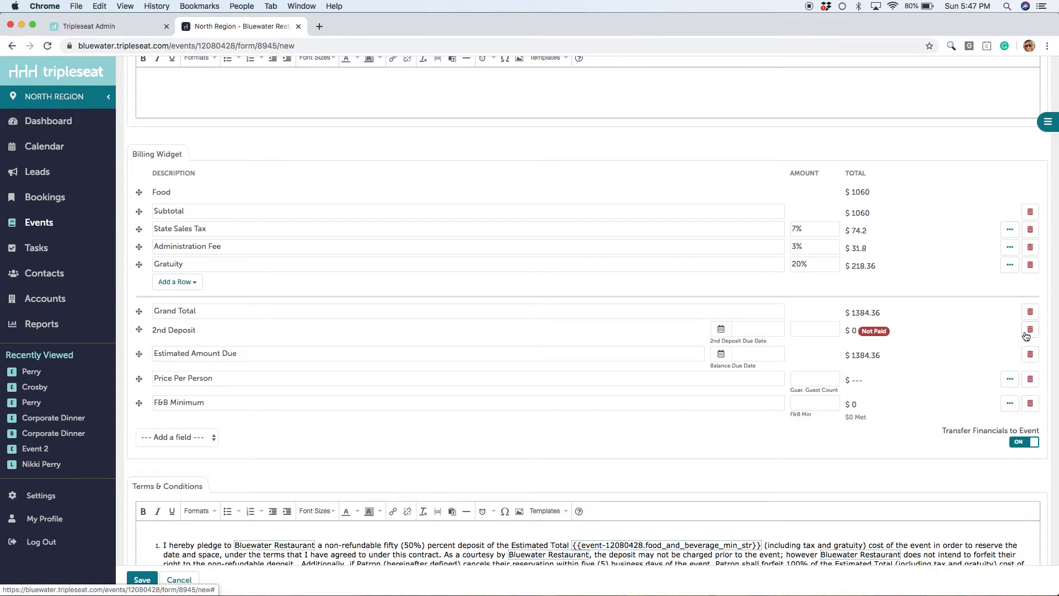
{"action": "left_click", "coordinate": [1029, 331]}
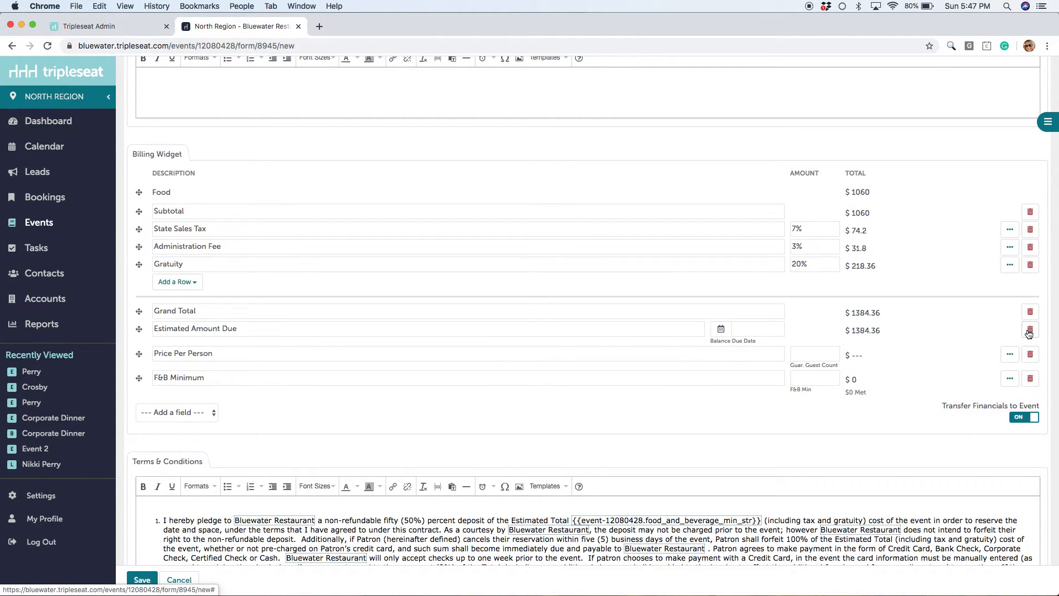
{"action": "left_click", "coordinate": [141, 580]}
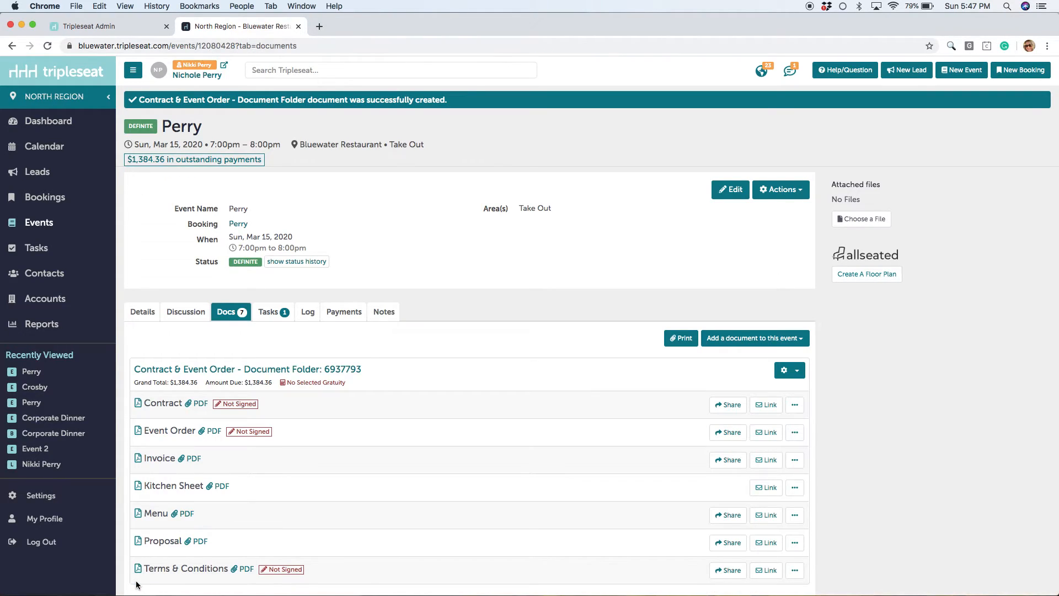
Step: Open the Event Order from the event's documents, review its details, food and billing, and close it
{"action": "scroll", "coordinate": [274, 537], "scroll_direction": "down", "scroll_amount": 2}
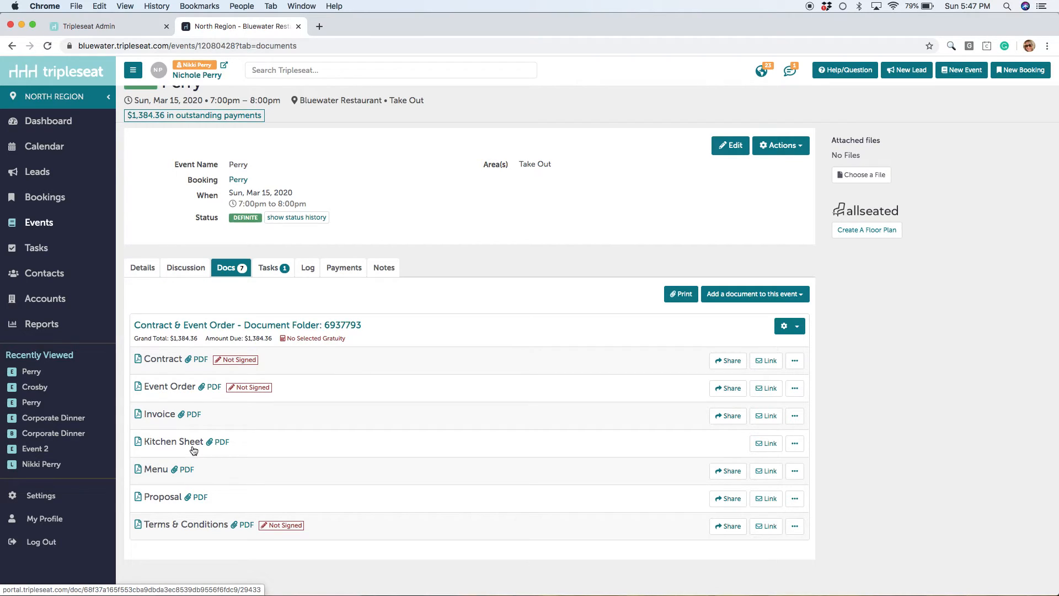
{"action": "left_click", "coordinate": [177, 385]}
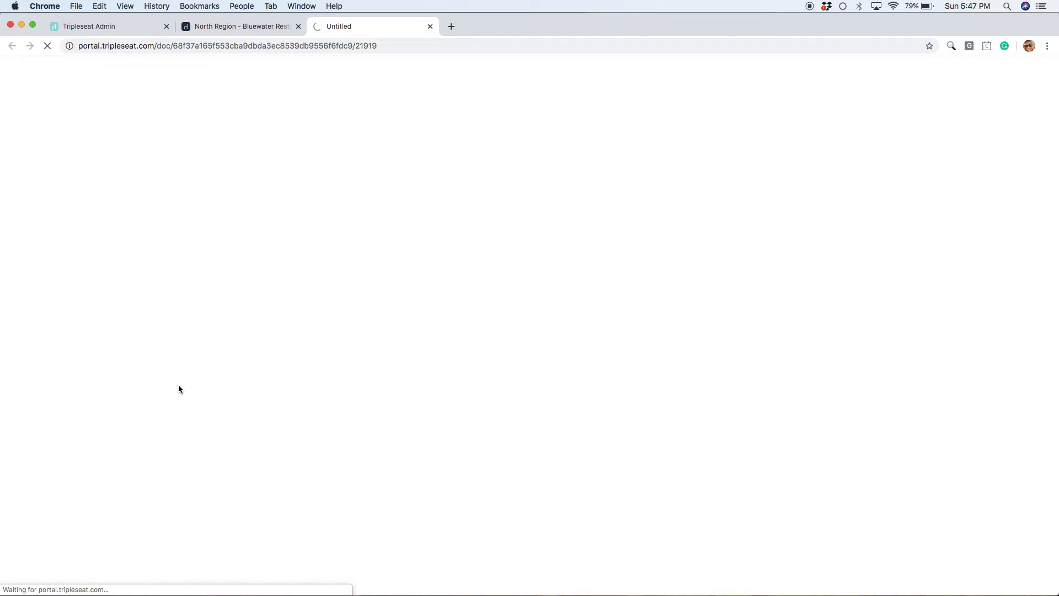
{"action": "scroll", "coordinate": [434, 397], "scroll_direction": "down", "scroll_amount": 5}
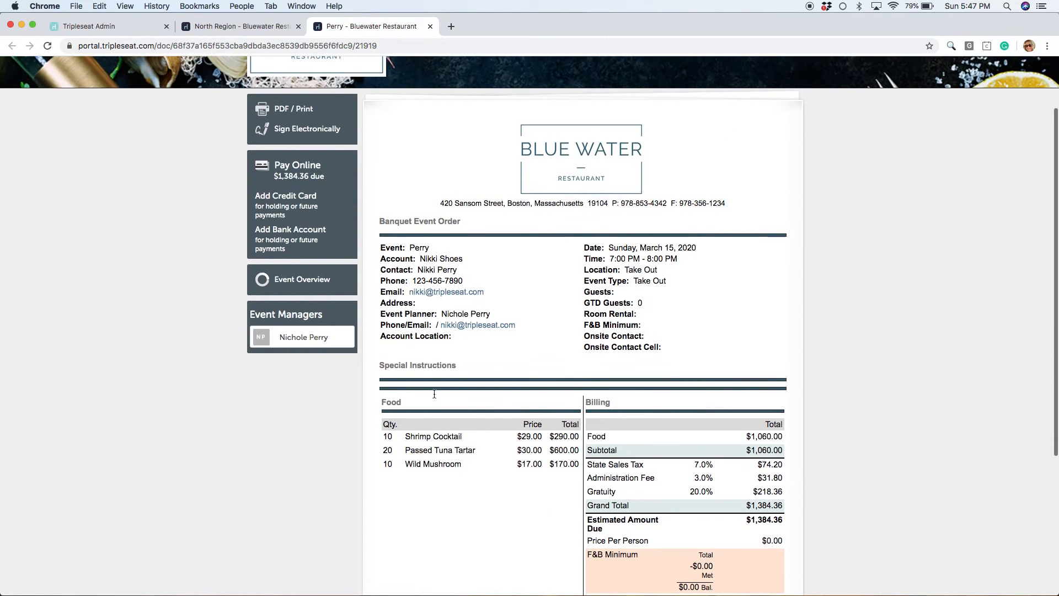
{"action": "scroll", "coordinate": [434, 393], "scroll_direction": "up", "scroll_amount": 10}
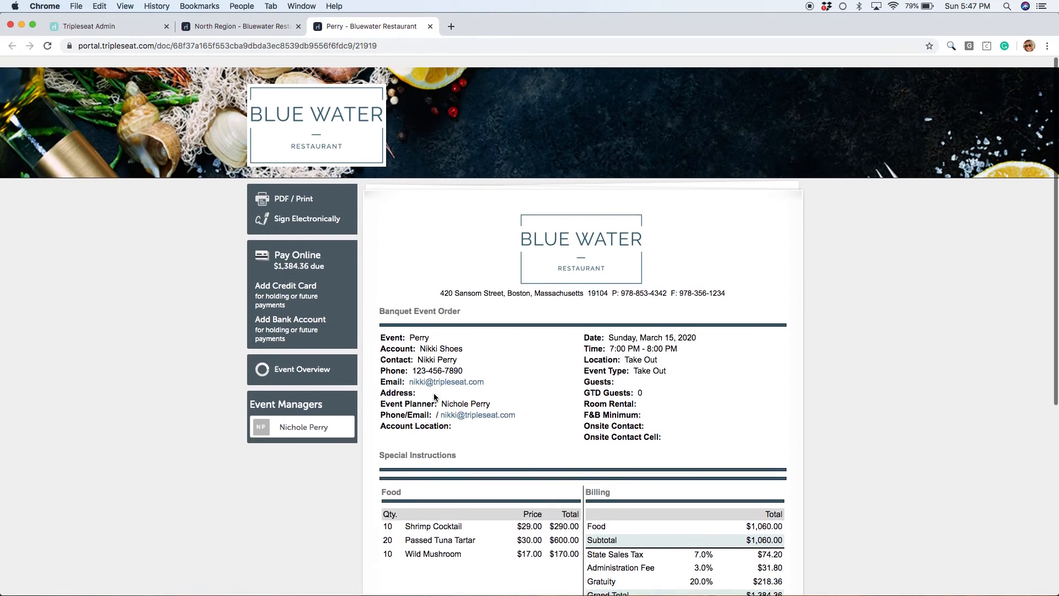
{"action": "left_click", "coordinate": [431, 25]}
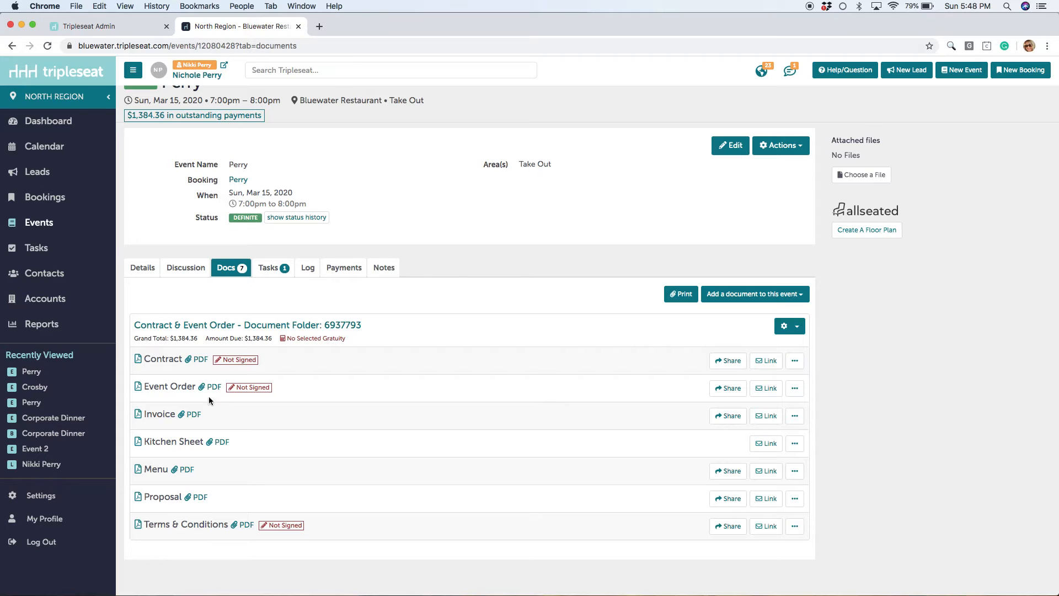
Step: Open the calendar and filter it to the Take Out room of Bluewater Restaurant
{"action": "left_click", "coordinate": [51, 149]}
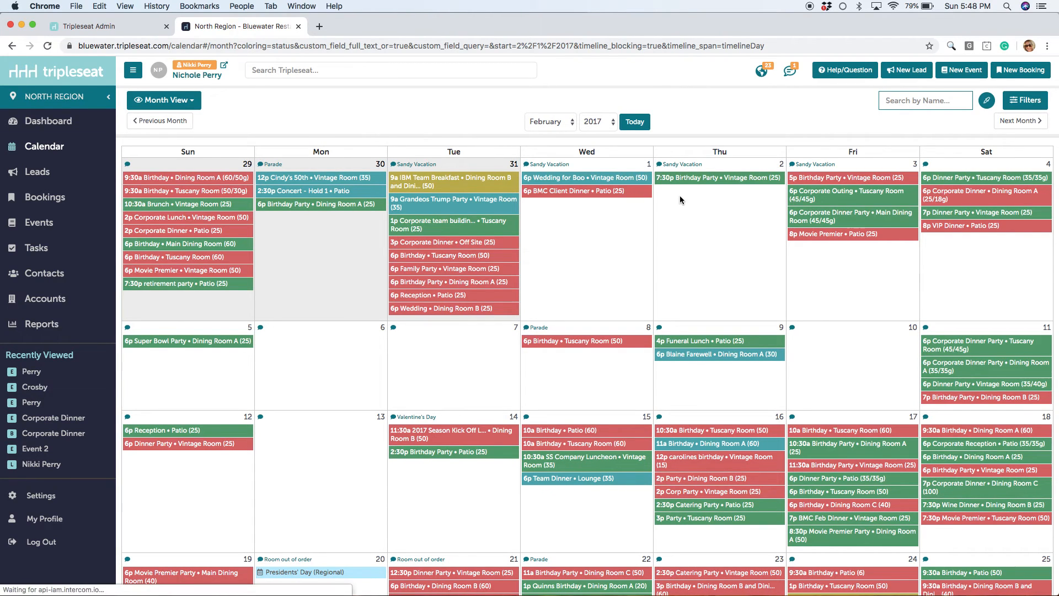
{"action": "left_click", "coordinate": [1029, 102]}
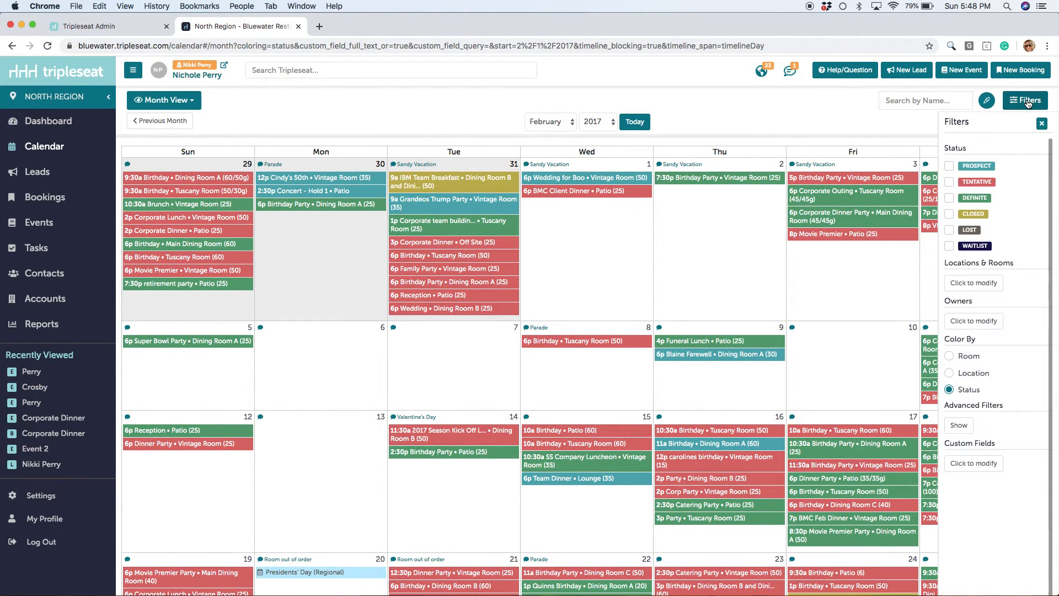
{"action": "left_click", "coordinate": [985, 282]}
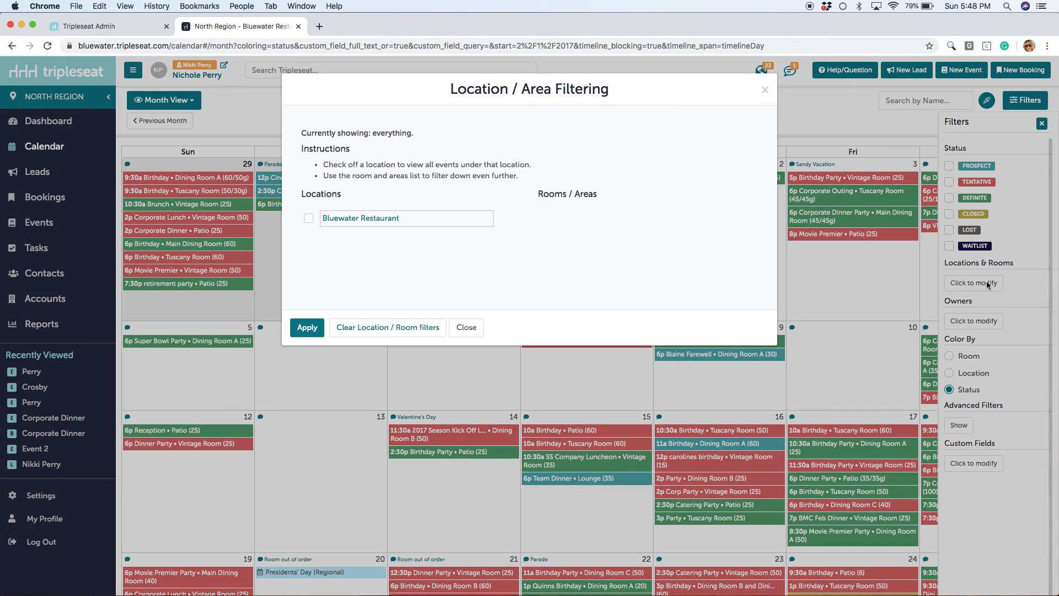
{"action": "left_click", "coordinate": [391, 221]}
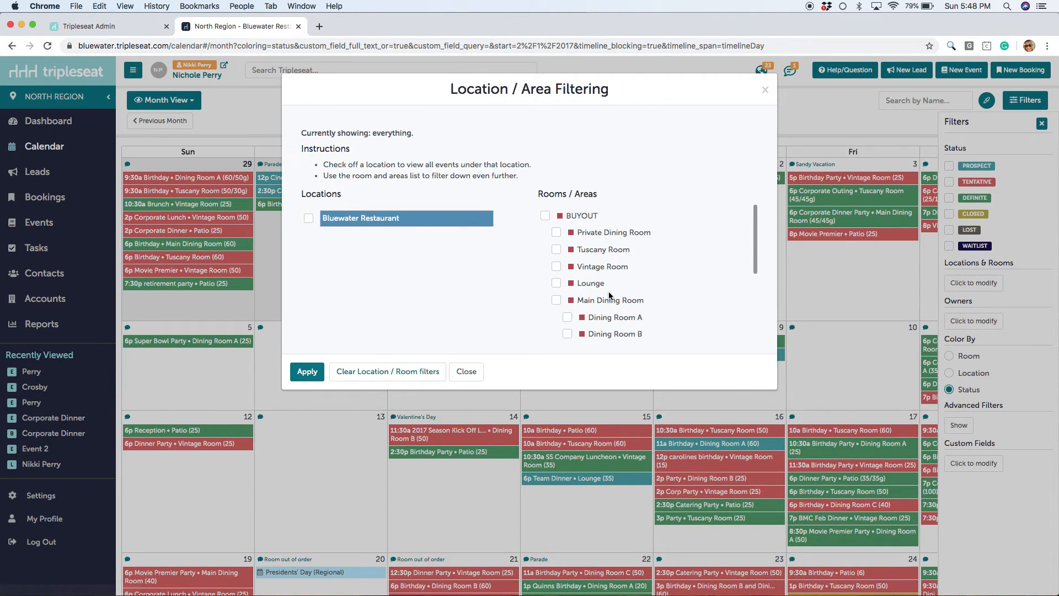
{"action": "scroll", "coordinate": [610, 298], "scroll_direction": "down", "scroll_amount": 5}
{"action": "left_click", "coordinate": [545, 314]}
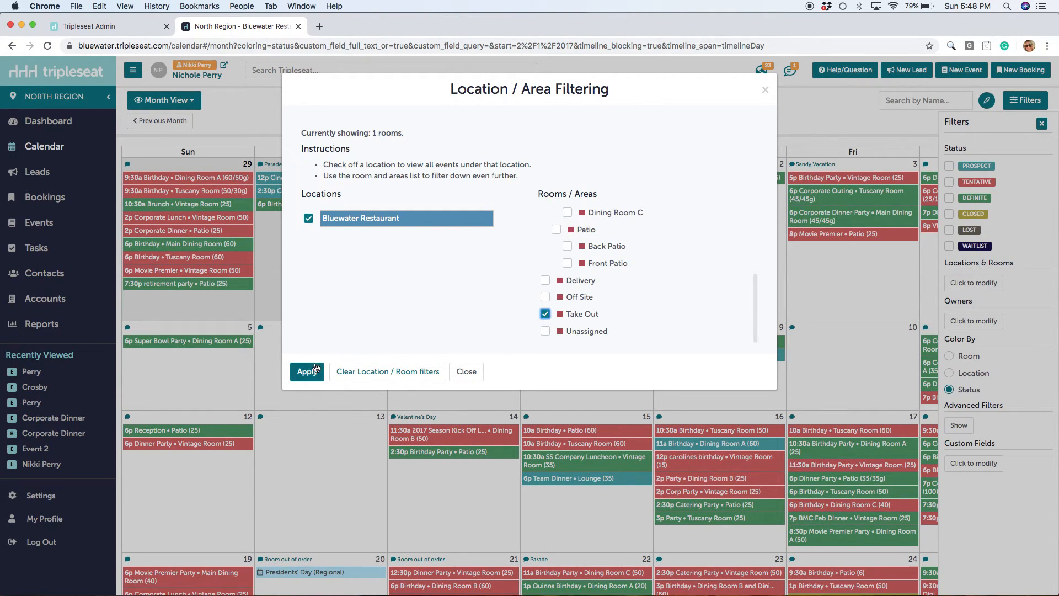
{"action": "left_click", "coordinate": [307, 371]}
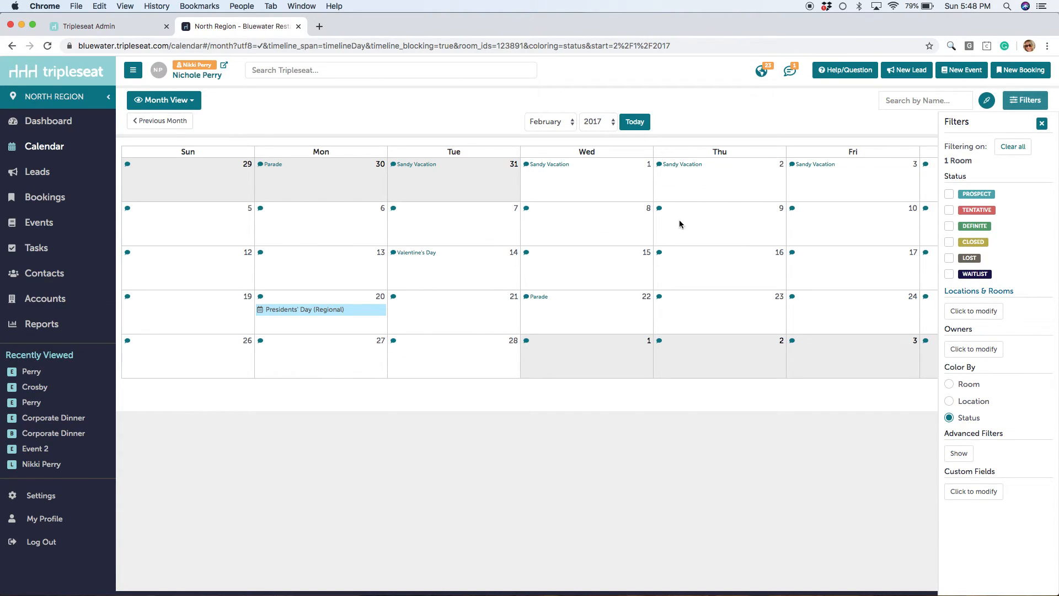
Step: Clear the calendar's room filter and color the March 2020 events by room
{"action": "left_click", "coordinate": [1014, 147]}
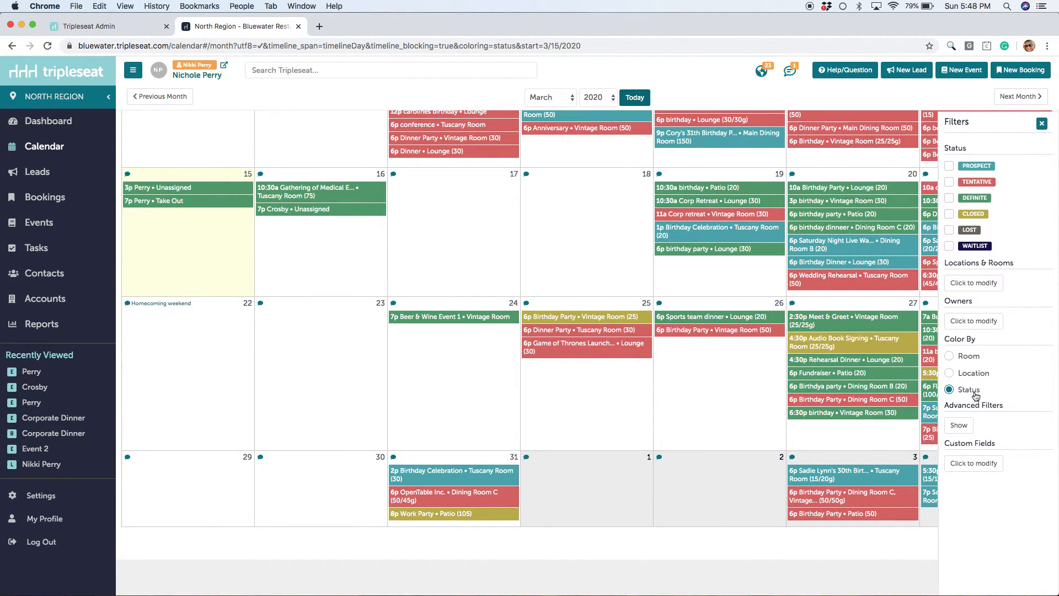
{"action": "scroll", "coordinate": [822, 311], "scroll_direction": "up", "scroll_amount": 2}
{"action": "scroll", "coordinate": [822, 311], "scroll_direction": "up", "scroll_amount": 1}
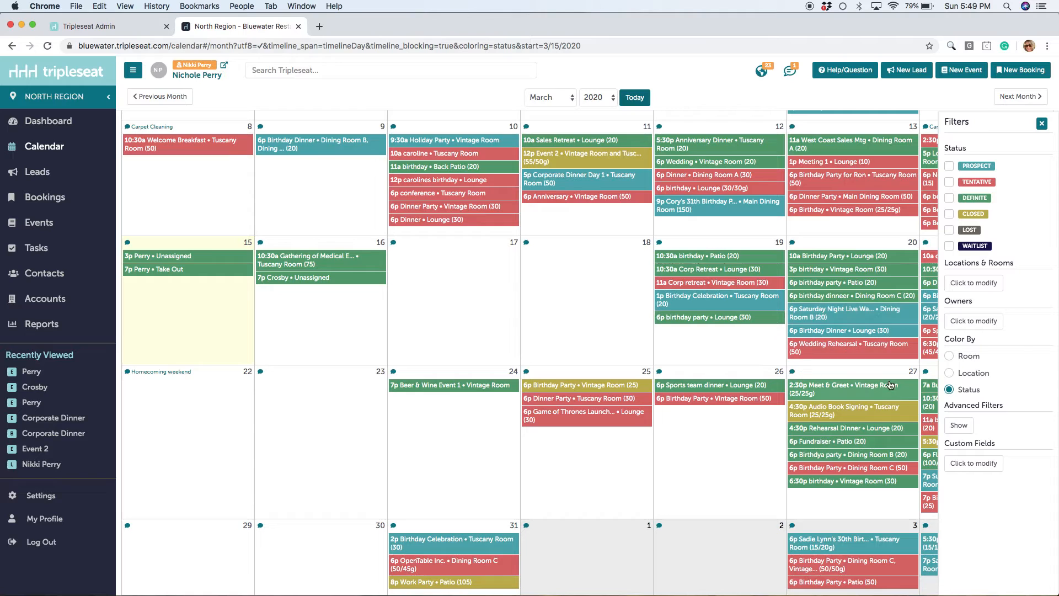
{"action": "left_click", "coordinate": [970, 359]}
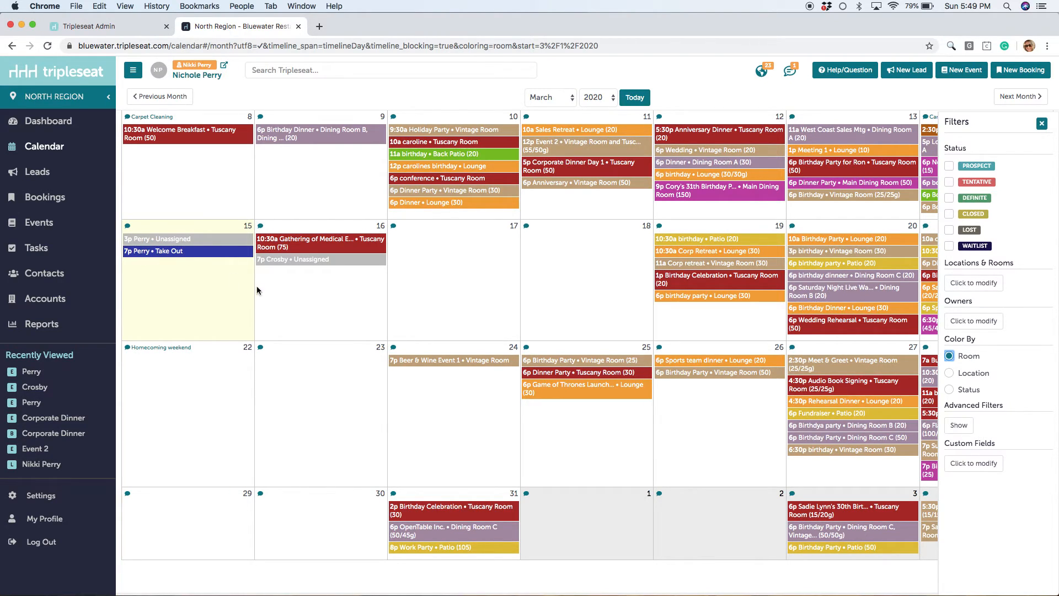
{"action": "left_click", "coordinate": [1042, 124]}
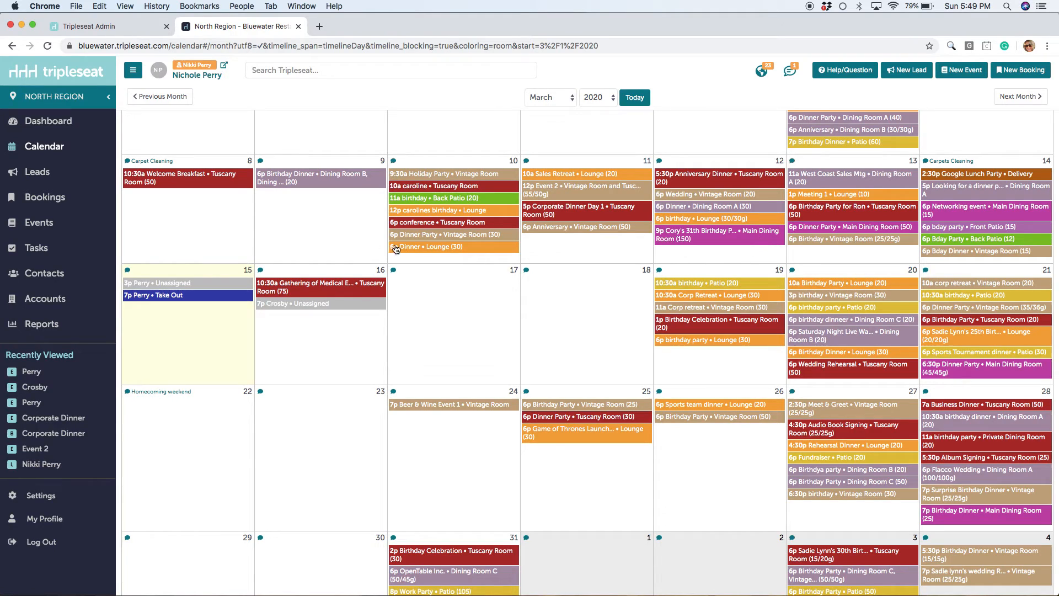
Step: Open the events list and limit its date range to the next 7 days
{"action": "left_click", "coordinate": [45, 224]}
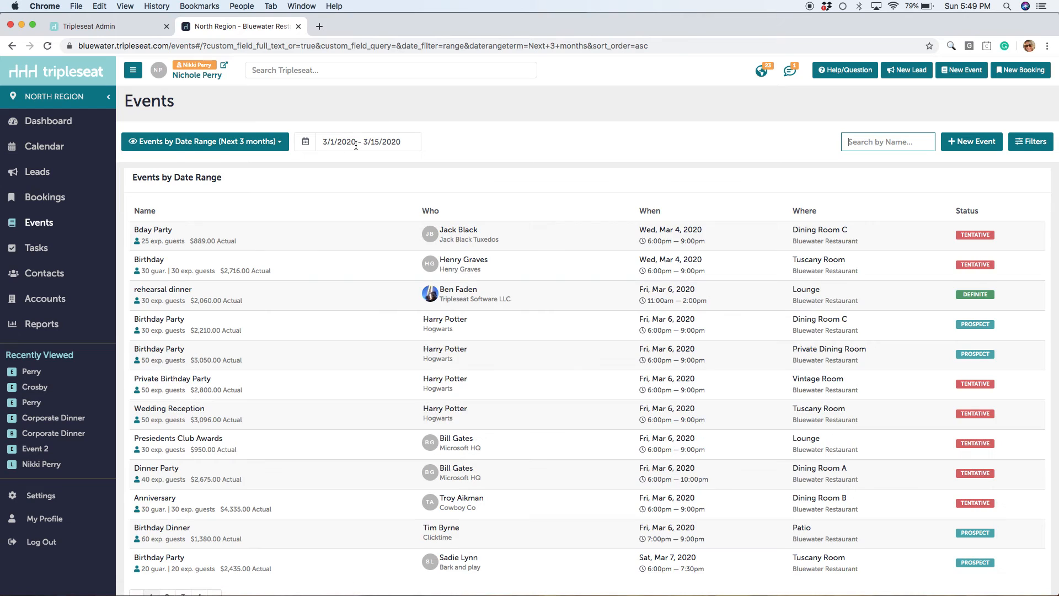
{"action": "left_click", "coordinate": [356, 145]}
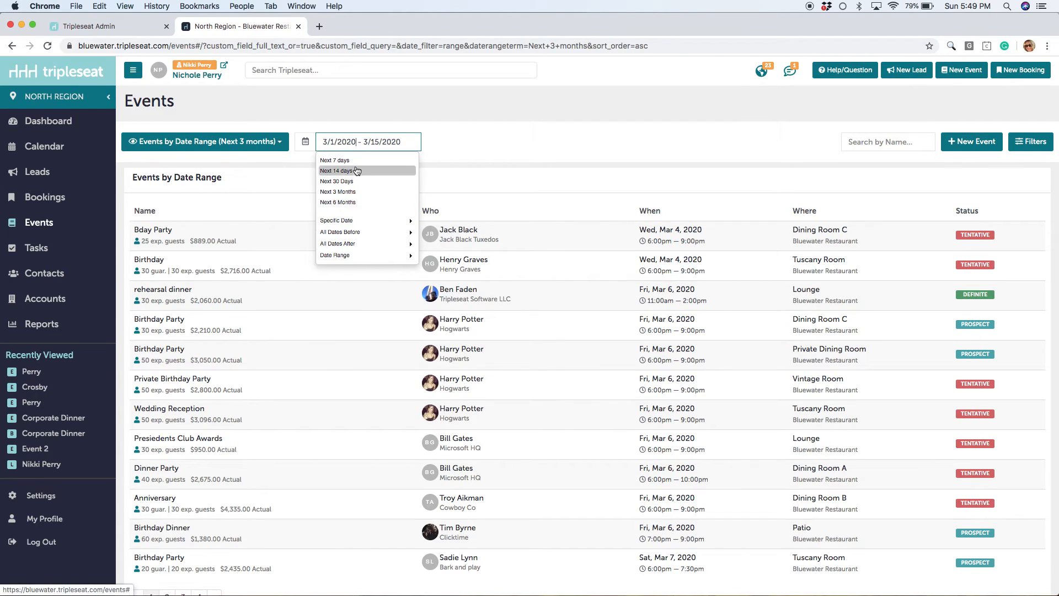
{"action": "left_click", "coordinate": [356, 159]}
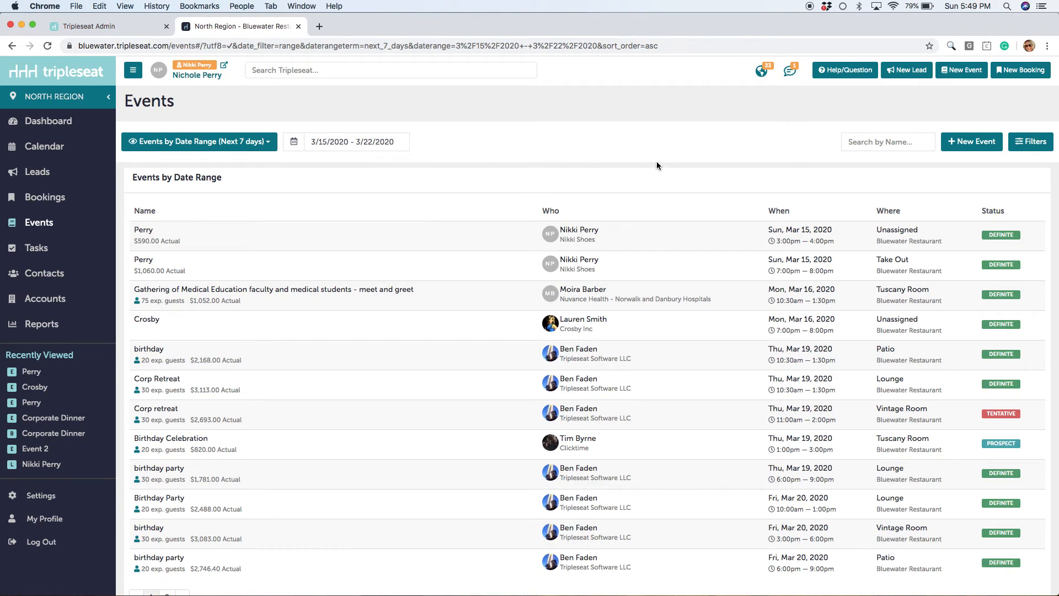
Step: Filter the events list to the Take Out room of Bluewater Restaurant and close the filters
{"action": "left_click", "coordinate": [1033, 148]}
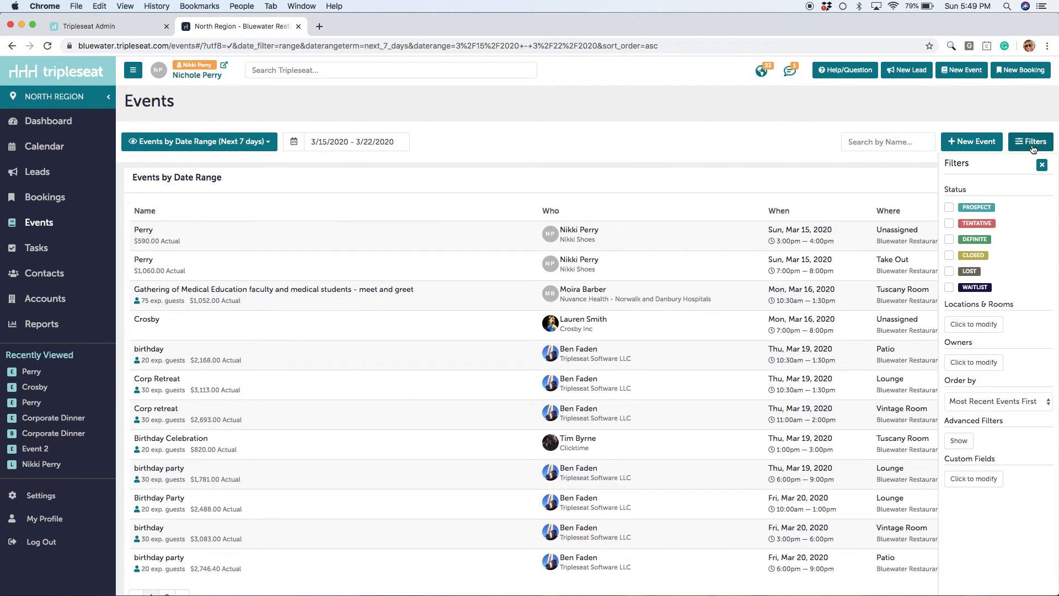
{"action": "left_click", "coordinate": [978, 324]}
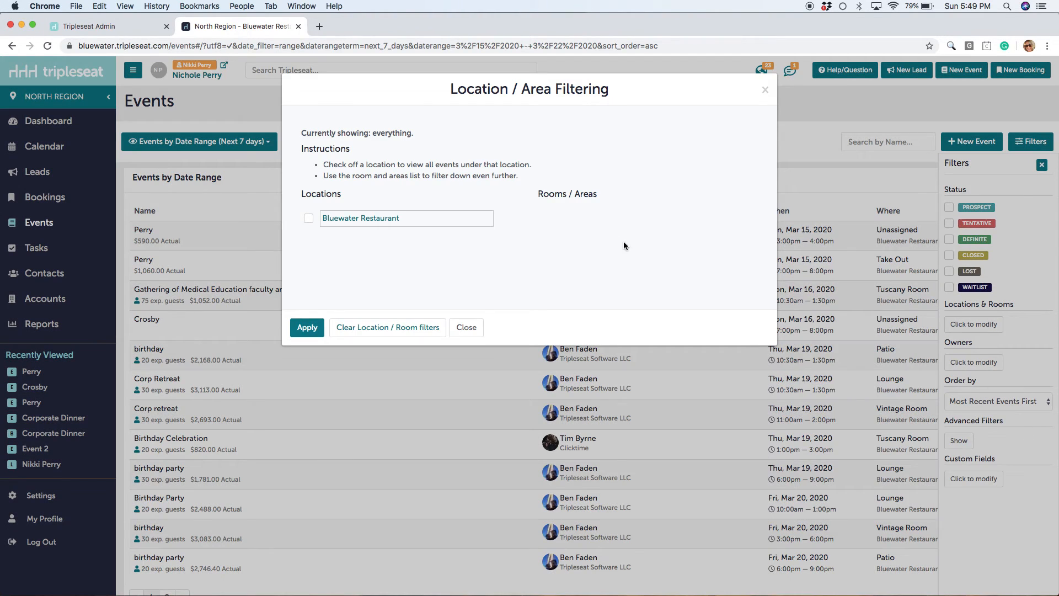
{"action": "left_click", "coordinate": [331, 218]}
{"action": "left_click", "coordinate": [308, 219]}
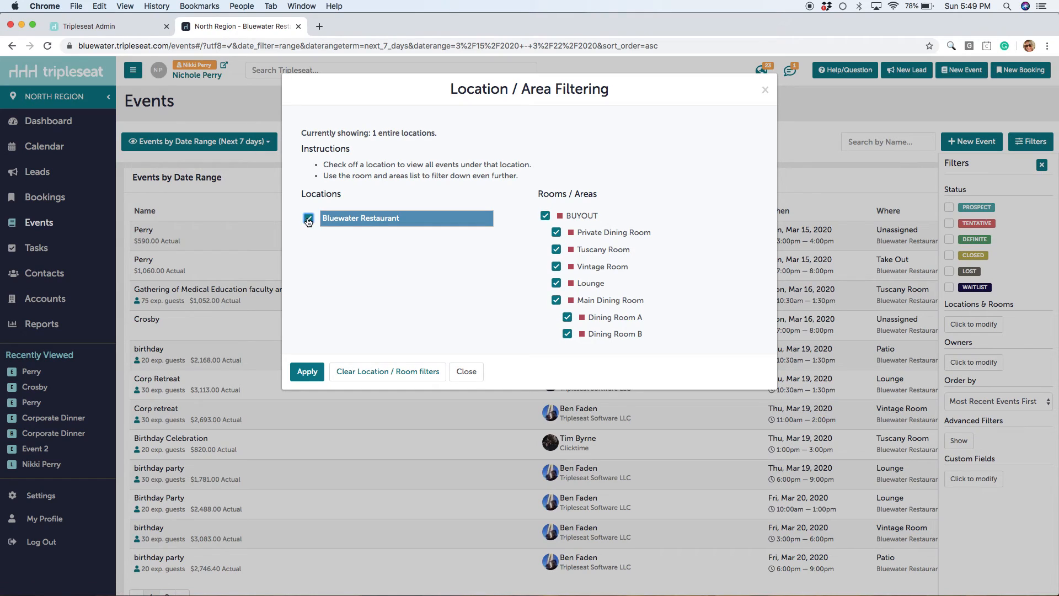
{"action": "scroll", "coordinate": [601, 284], "scroll_direction": "down", "scroll_amount": 5}
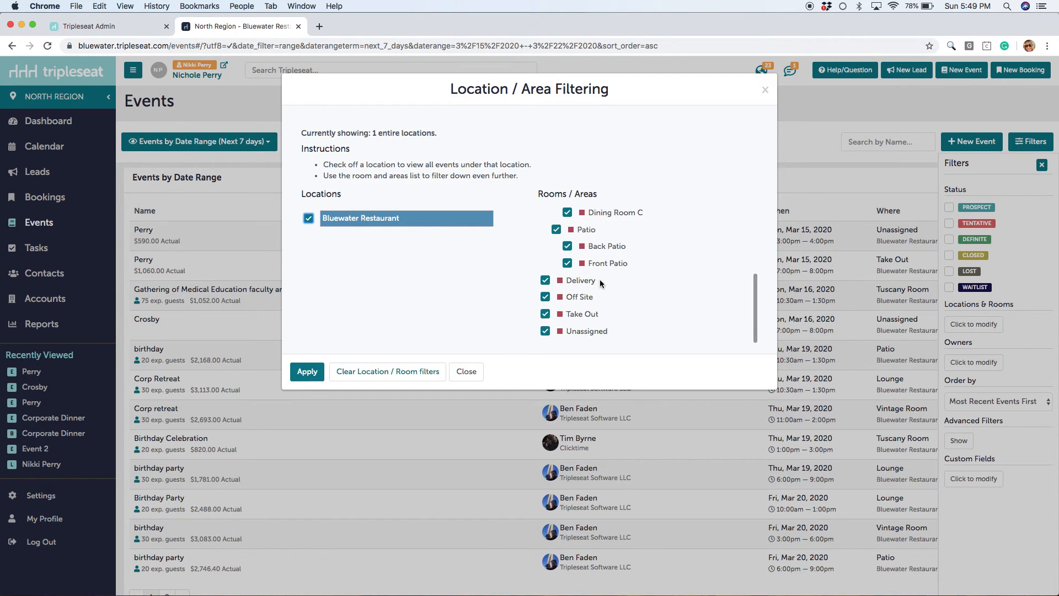
{"action": "scroll", "coordinate": [598, 236], "scroll_direction": "up", "scroll_amount": 5}
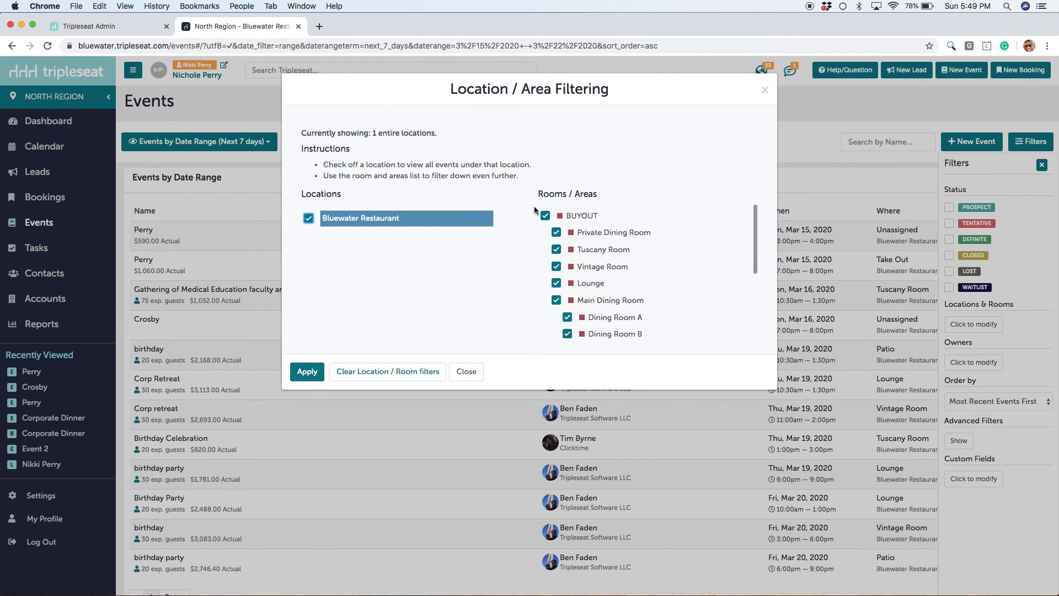
{"action": "left_click", "coordinate": [308, 218]}
{"action": "left_click", "coordinate": [308, 218]}
{"action": "left_click", "coordinate": [309, 218]}
{"action": "scroll", "coordinate": [574, 274], "scroll_direction": "down", "scroll_amount": 5}
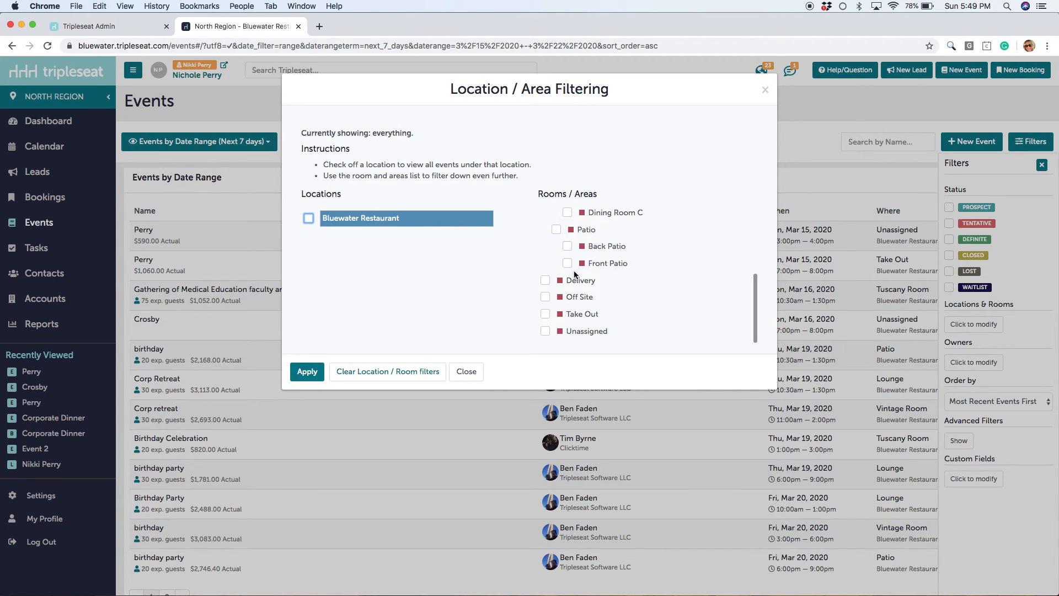
{"action": "left_click", "coordinate": [546, 314]}
{"action": "left_click", "coordinate": [304, 373]}
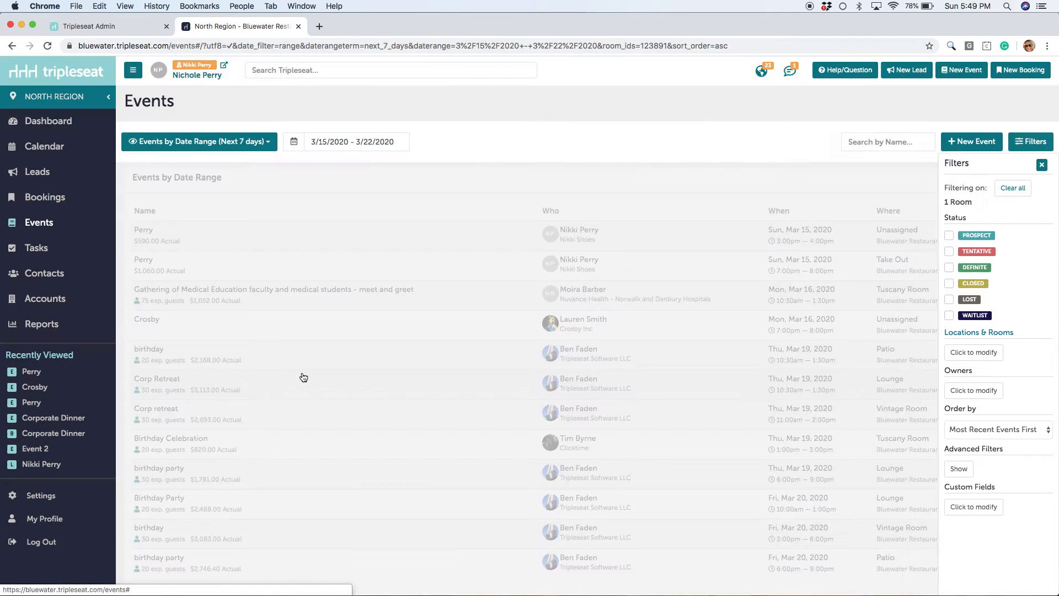
{"action": "left_click", "coordinate": [1042, 166]}
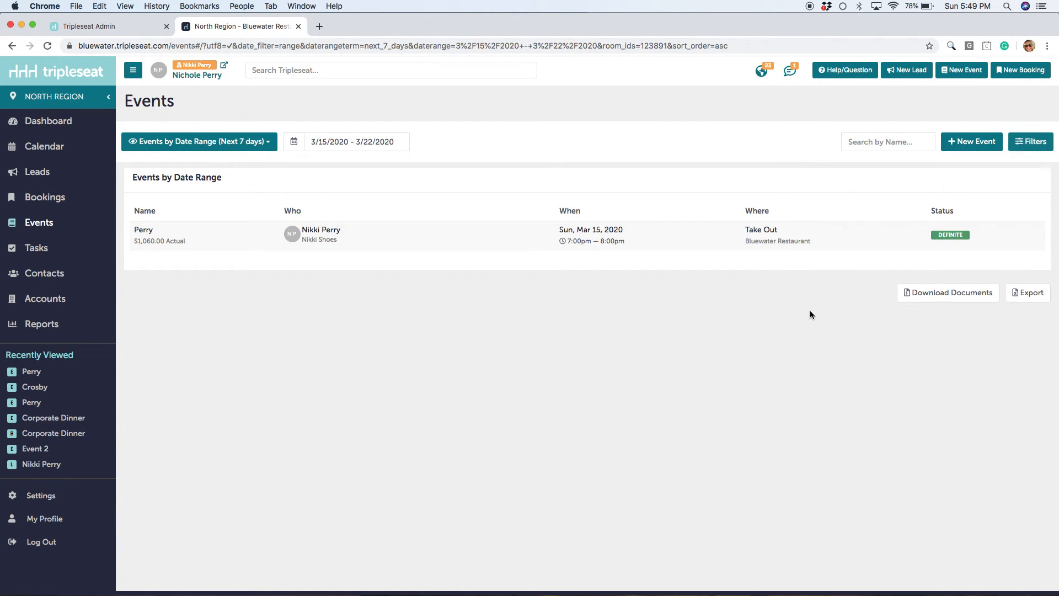
Step: Select the Event Order and Kitchen Sheet for the filtered event's document export, and close the export without downloading
{"action": "left_click", "coordinate": [929, 302]}
{"action": "left_click", "coordinate": [347, 301]}
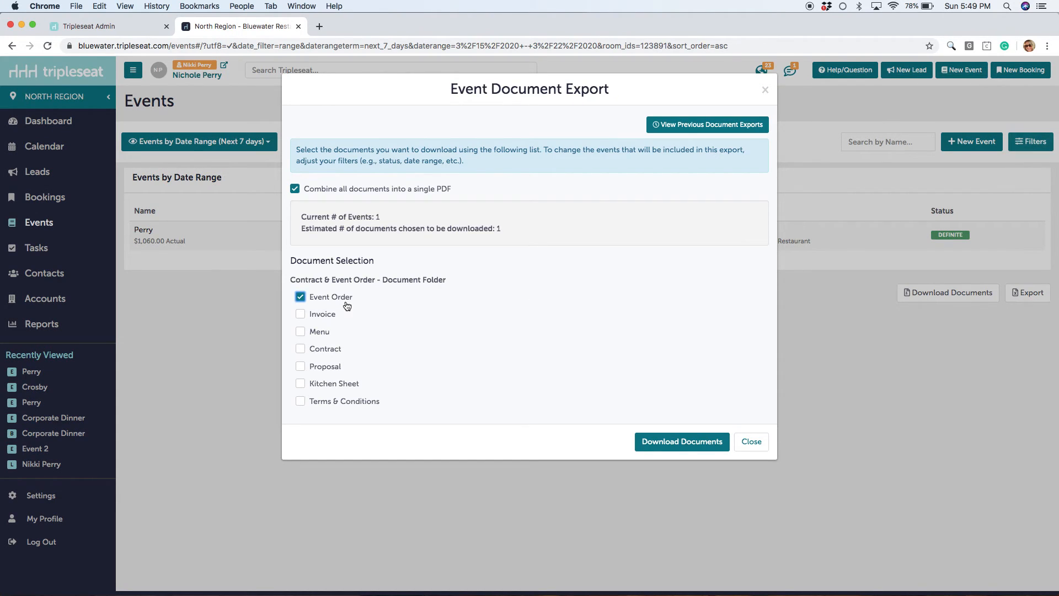
{"action": "left_click", "coordinate": [318, 386]}
{"action": "left_click", "coordinate": [765, 90]}
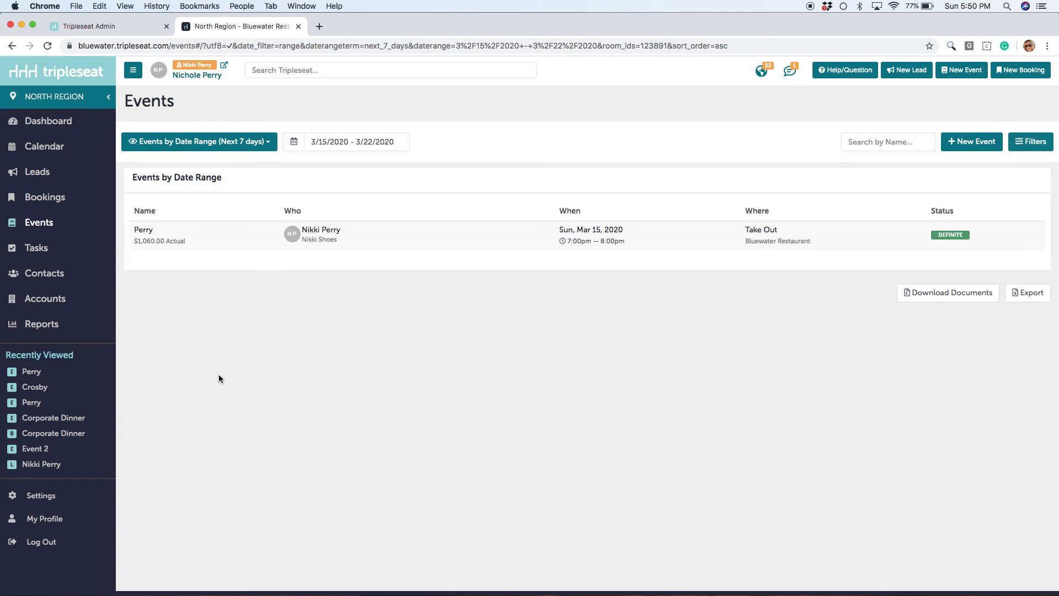
Step: Open the lead forms in the settings and start a new event lead form
{"action": "left_click", "coordinate": [62, 496]}
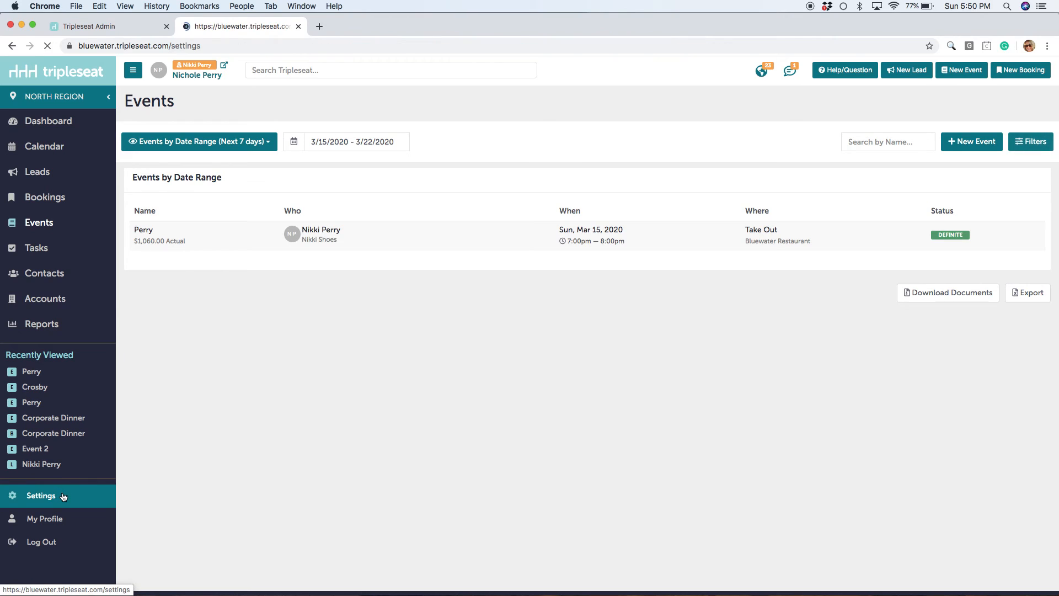
{"action": "scroll", "coordinate": [304, 423], "scroll_direction": "down", "scroll_amount": 3}
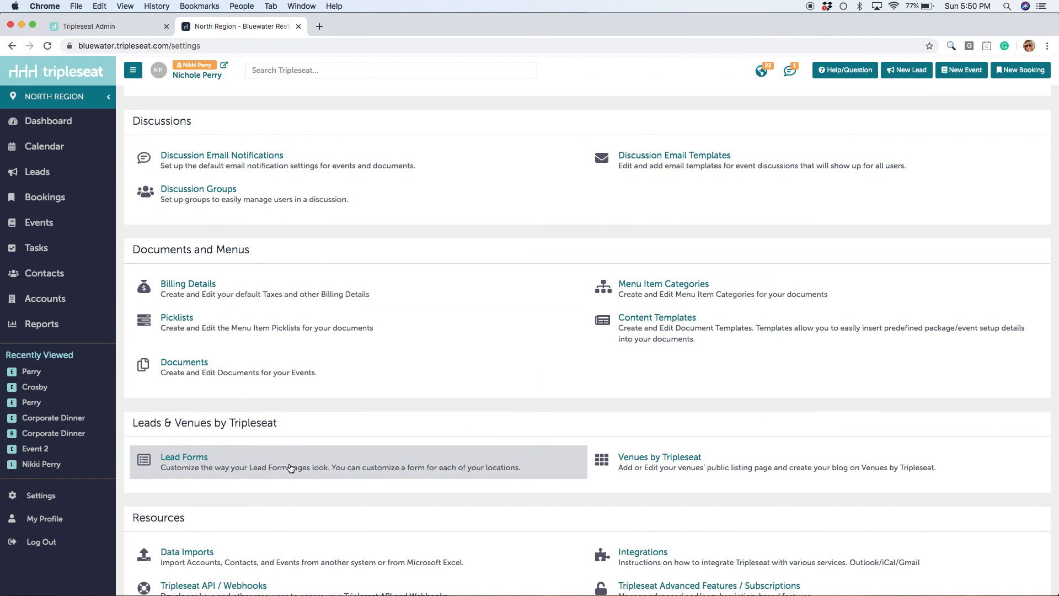
{"action": "left_click", "coordinate": [290, 469]}
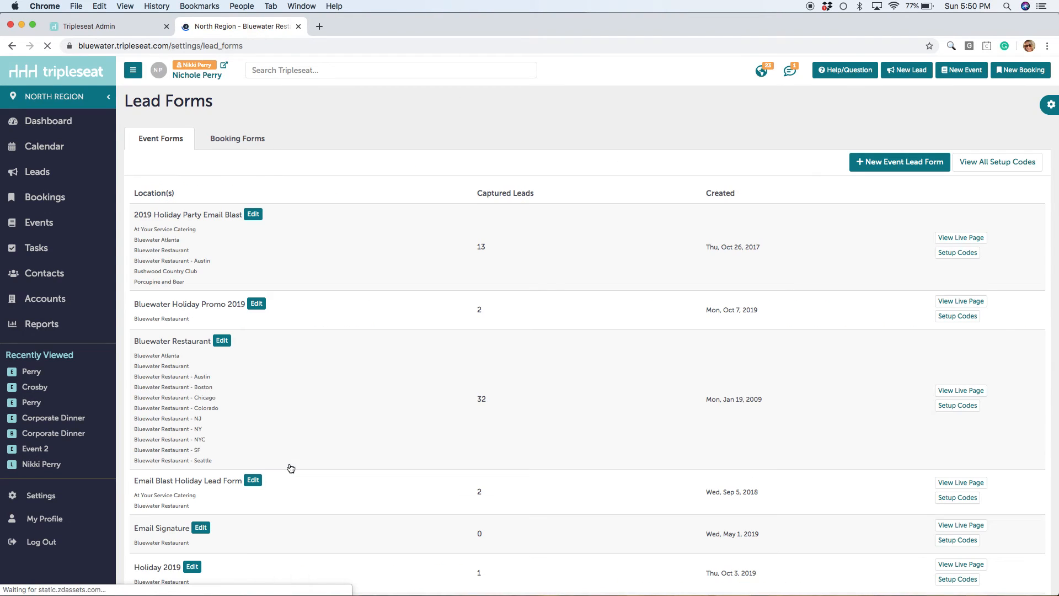
{"action": "left_click", "coordinate": [883, 164]}
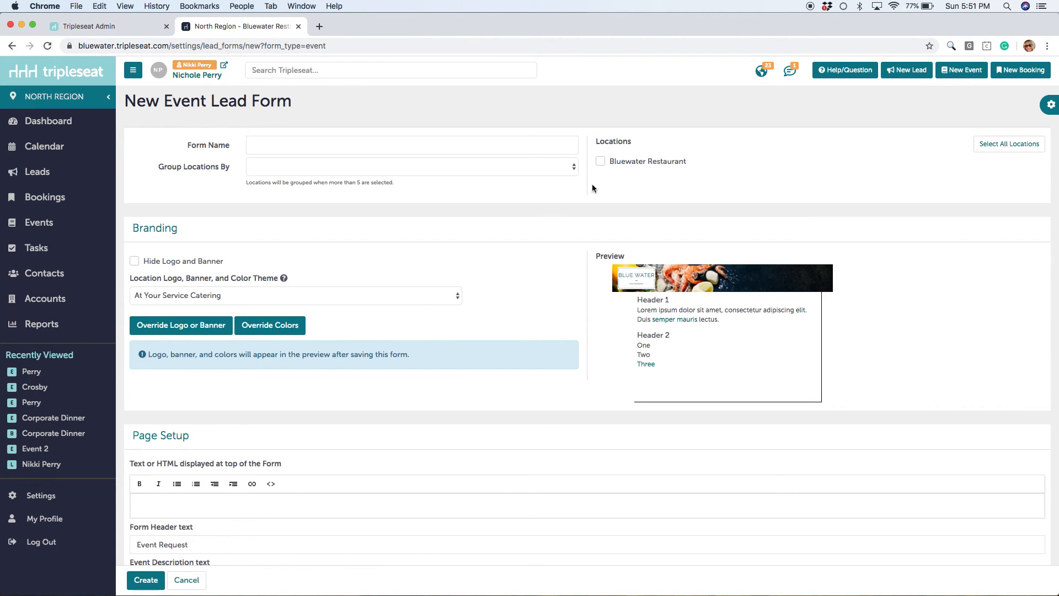
Step: Name the lead form "Take Out Form" and assign it to the Bluewater Restaurant location
{"action": "left_click", "coordinate": [410, 148]}
{"action": "type", "text": "T"}
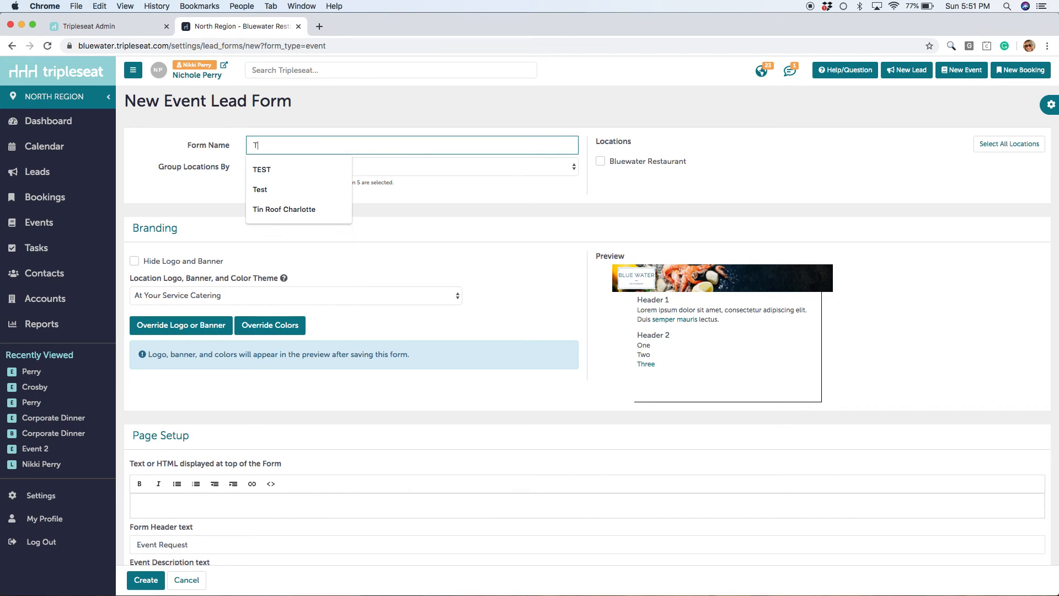
{"action": "type", "text": "ake Out Form"}
{"action": "key", "text": "BackSpace"}
{"action": "key", "text": "BackSpace"}
{"action": "key", "text": "BackSpace"}
{"action": "type", "text": "orm"}
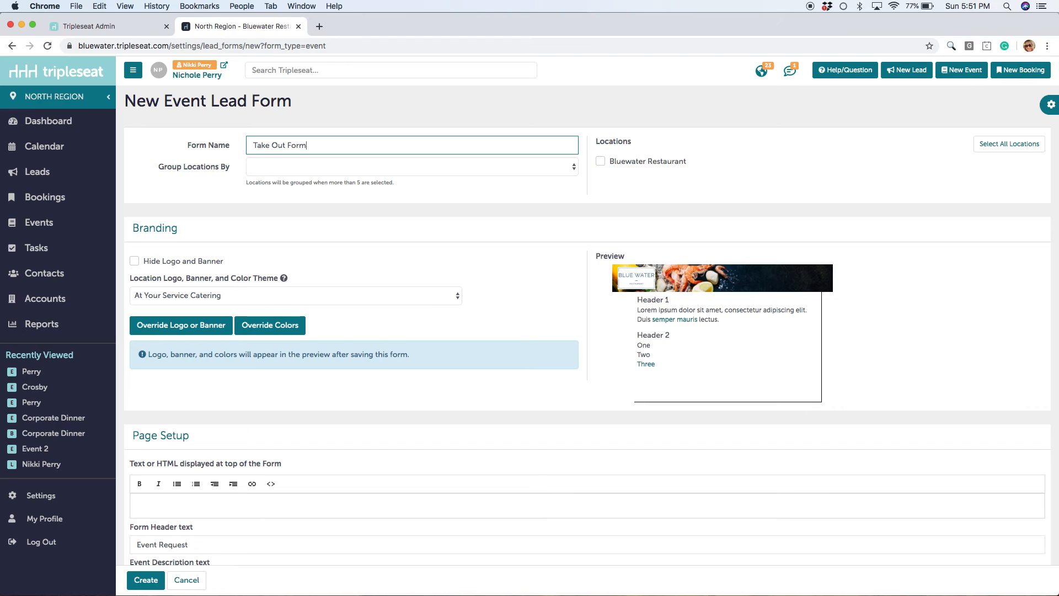
{"action": "left_click", "coordinate": [647, 163]}
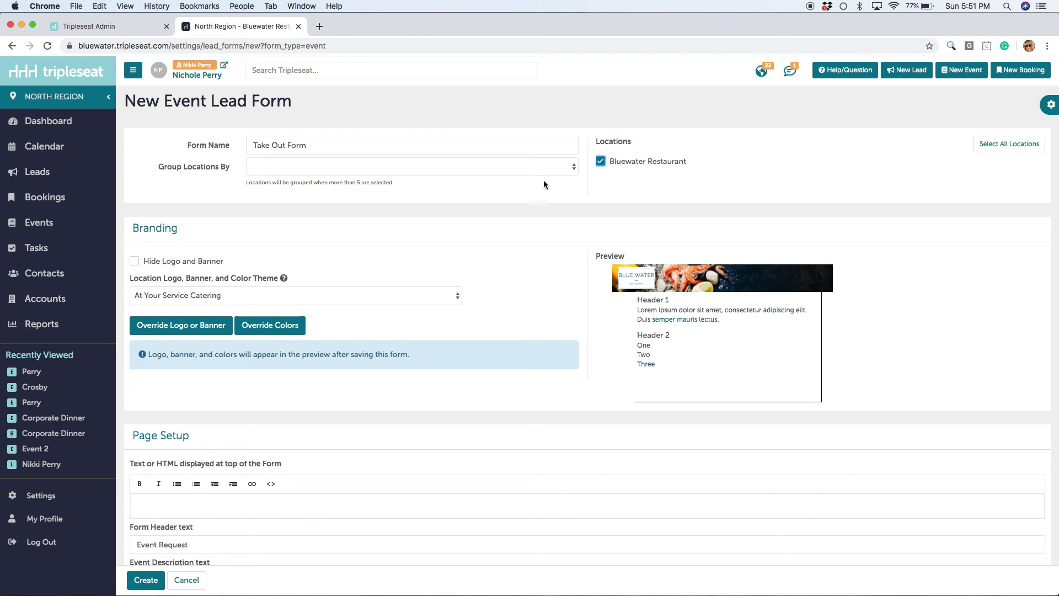
Step: Change the lead form's header text to "Take Out Request"
{"action": "scroll", "coordinate": [484, 185], "scroll_direction": "down", "scroll_amount": 3}
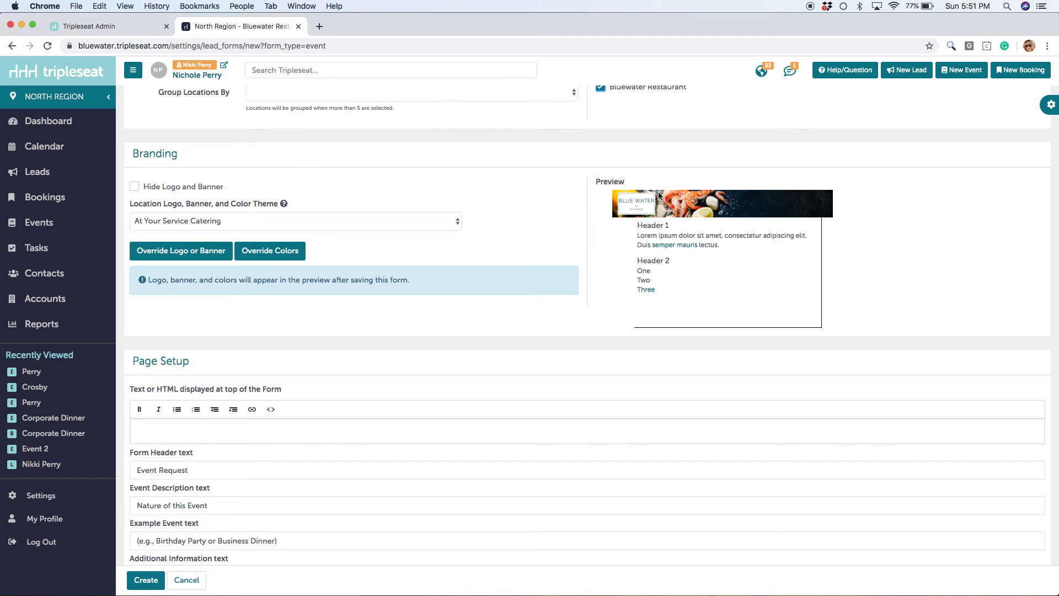
{"action": "scroll", "coordinate": [449, 207], "scroll_direction": "down", "scroll_amount": 2}
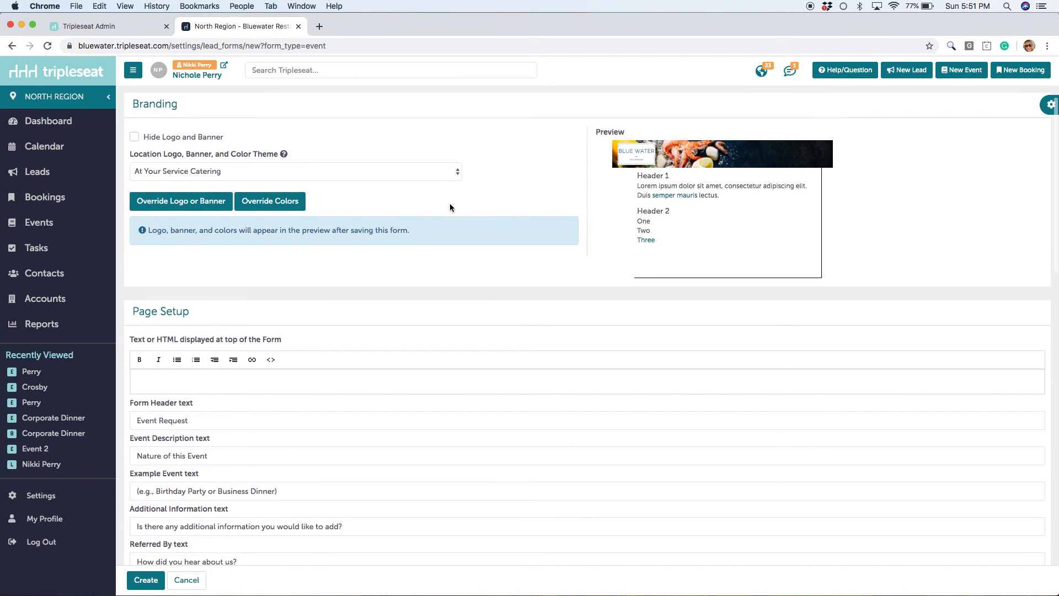
{"action": "scroll", "coordinate": [450, 207], "scroll_direction": "down", "scroll_amount": 7}
{"action": "left_click_drag", "start_coordinate": [198, 123], "coordinate": [133, 119]}
{"action": "left_click", "coordinate": [192, 116]}
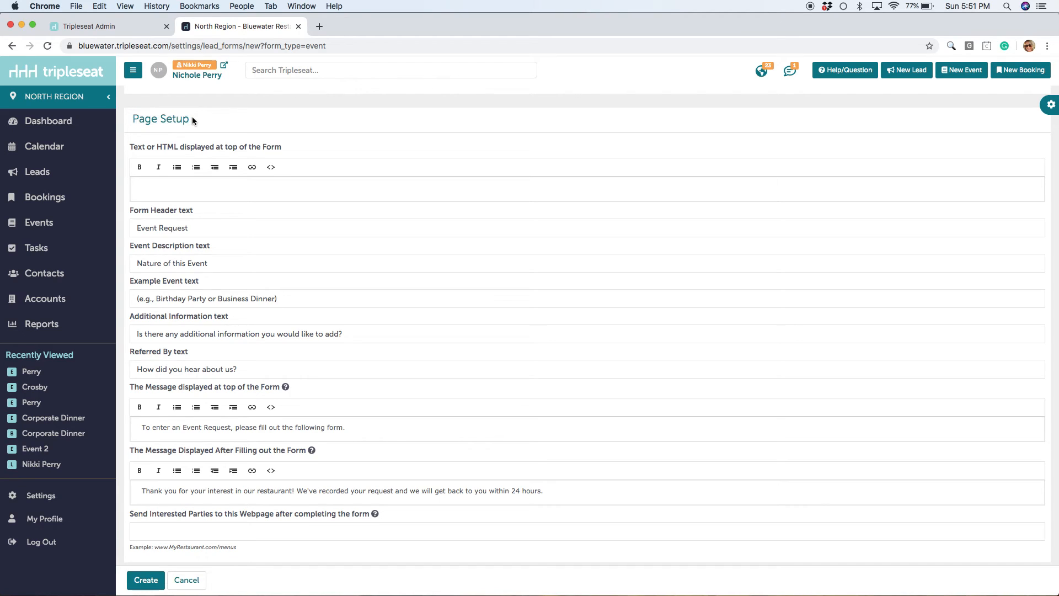
{"action": "scroll", "coordinate": [192, 117], "scroll_direction": "down", "scroll_amount": 1}
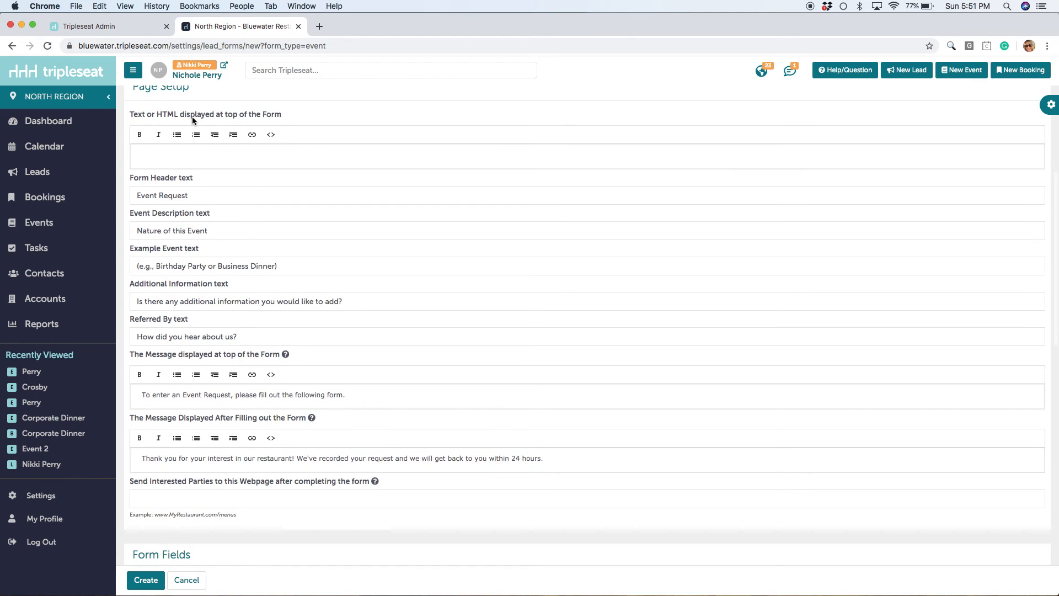
{"action": "double_click", "coordinate": [159, 196]}
{"action": "key", "text": "BackSpace"}
{"action": "type", "text": "Take Out"}
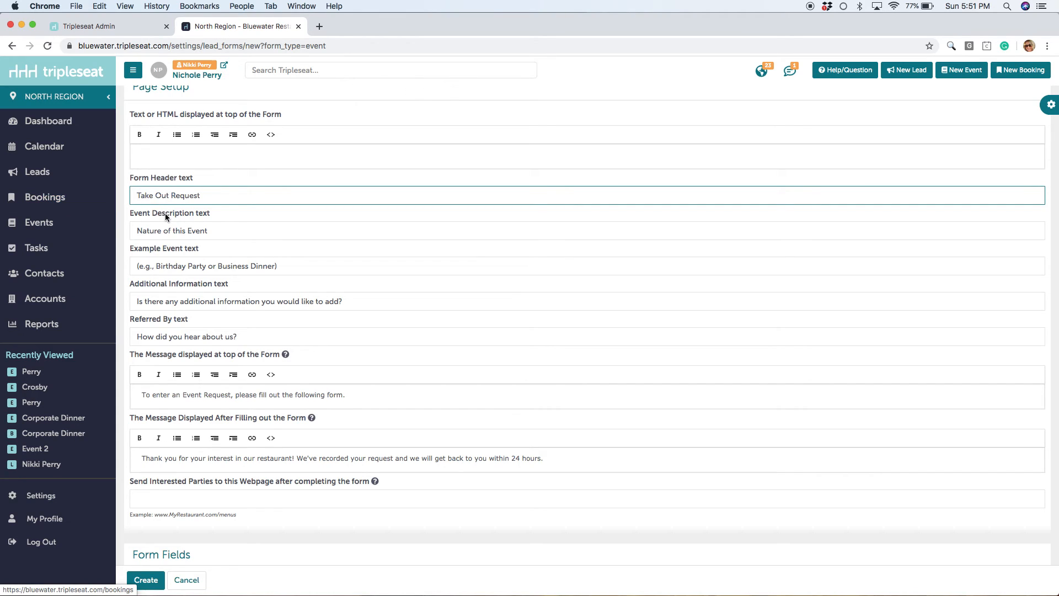
Step: Replace the form's event description text with "Take Out Order"
{"action": "triple_click", "coordinate": [216, 232]}
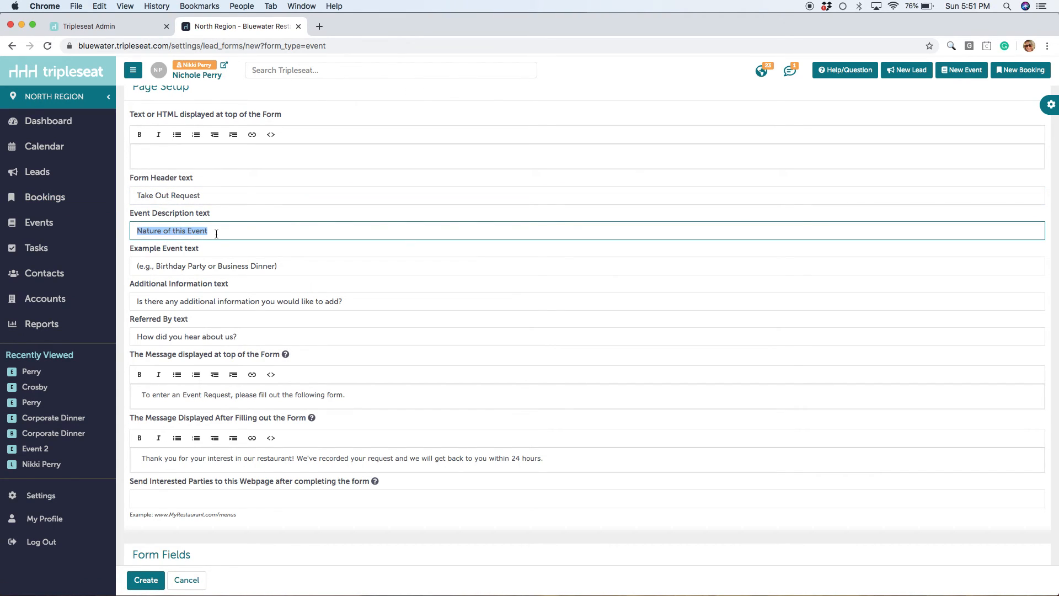
{"action": "type", "text": "Take Out O"}
{"action": "type", "text": "r"}
{"action": "key", "text": "BackSpace"}
{"action": "type", "text": "t Order"}
Step: Replace the form's example event text with "(Please specify quantity)"
{"action": "left_click", "coordinate": [292, 266]}
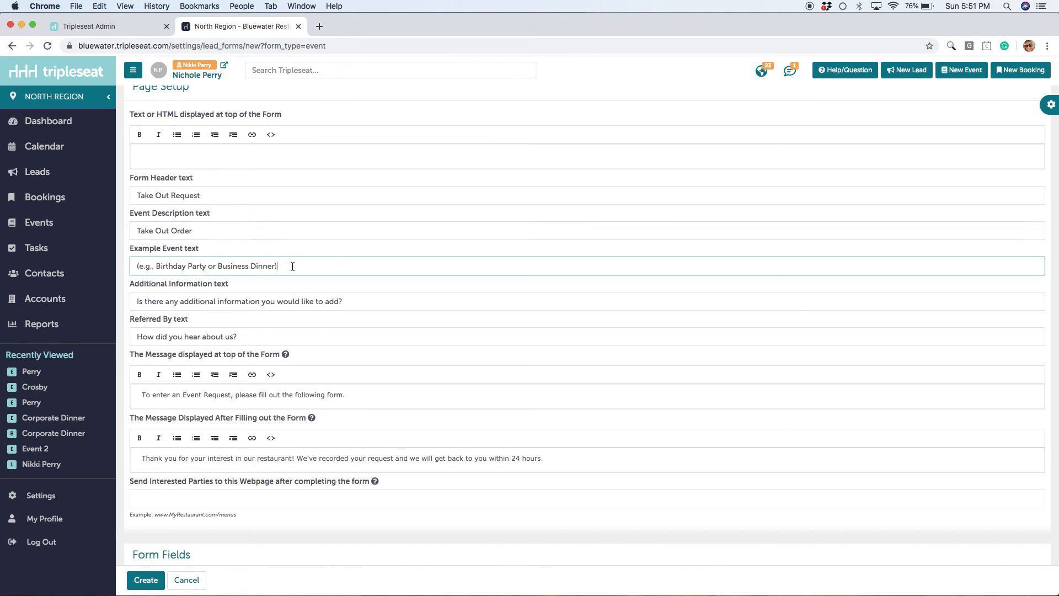
{"action": "key", "text": "super+a"}
{"action": "key", "text": "BackSpace"}
{"action": "type", "text": "(Please specify "}
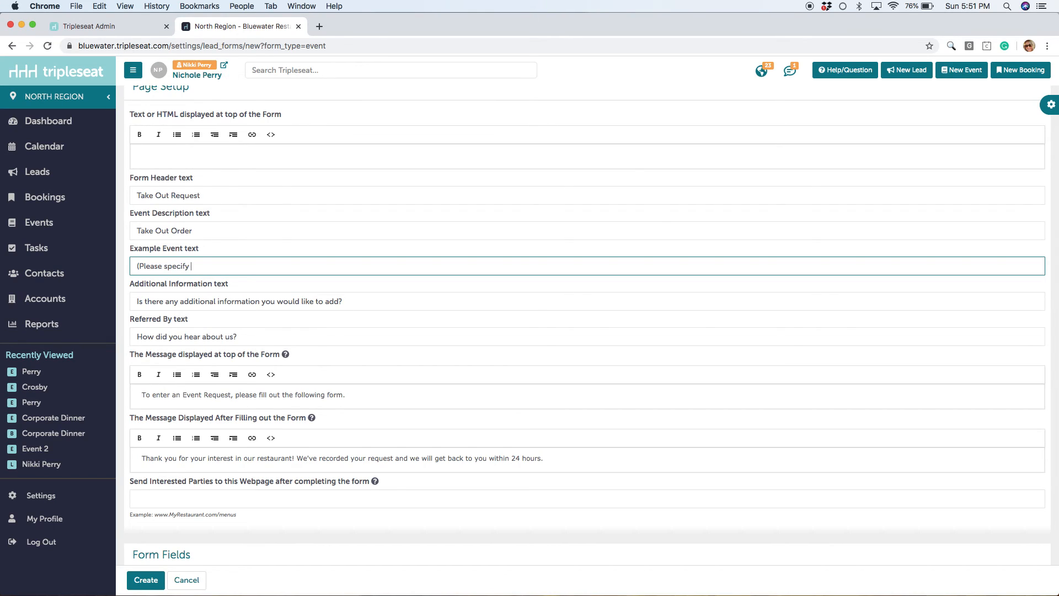
{"action": "type", "text": "quantity)"}
Step: Replace "Event" with "Take Out" in the message displayed at the top of the form
{"action": "scroll", "coordinate": [362, 276], "scroll_direction": "down", "scroll_amount": 3}
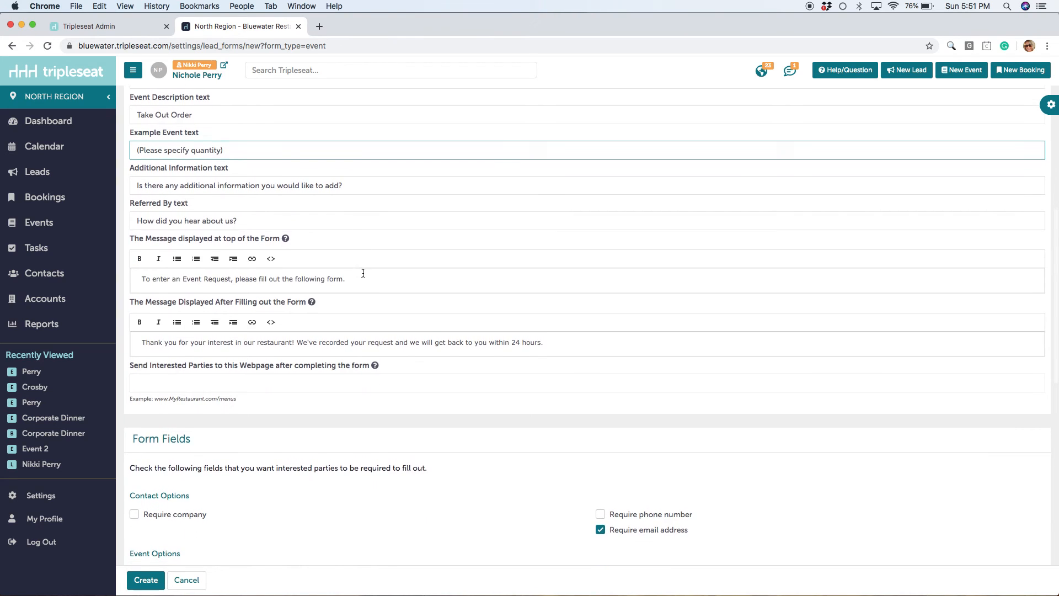
{"action": "left_click", "coordinate": [202, 244]}
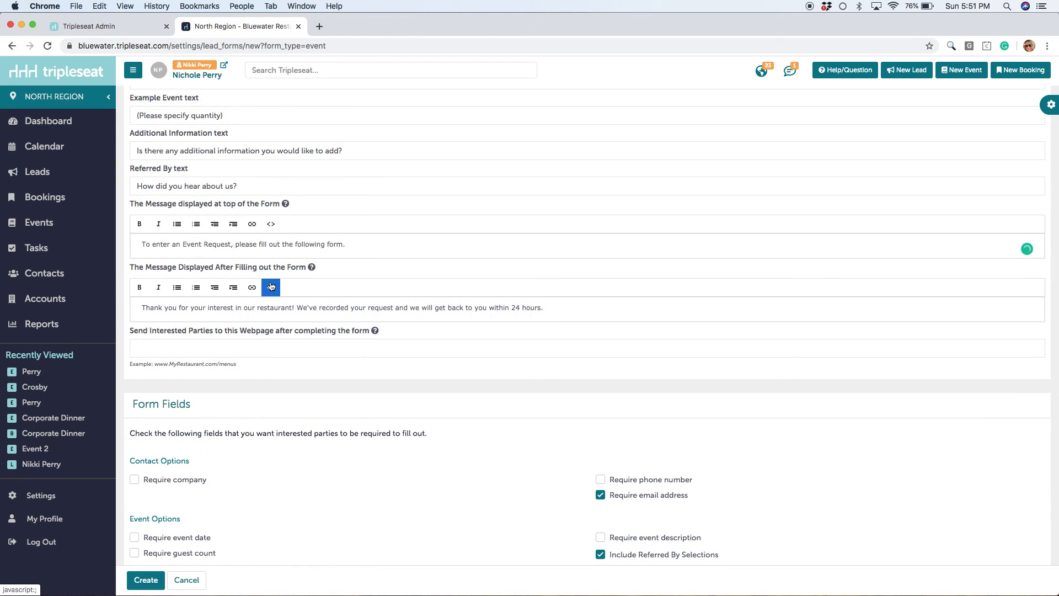
{"action": "key", "text": "BackSpace"}
{"action": "key", "text": "BackSpace"}
{"action": "key", "text": "BackSpace"}
{"action": "key", "text": "BackSpace"}
{"action": "key", "text": "BackSpace"}
{"action": "type", "text": "Take"}
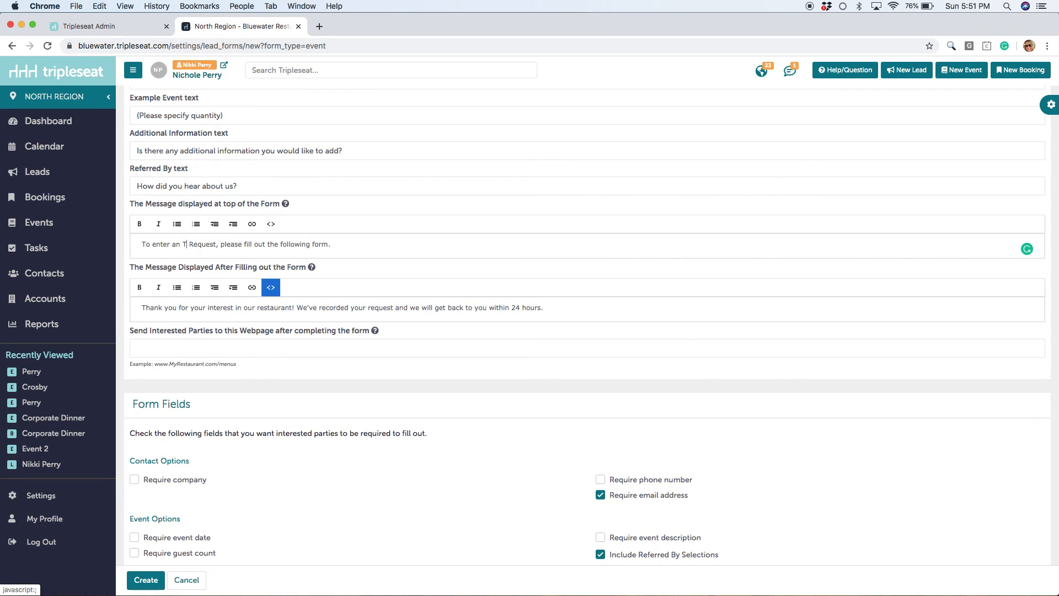
{"action": "type", "text": " Out"}
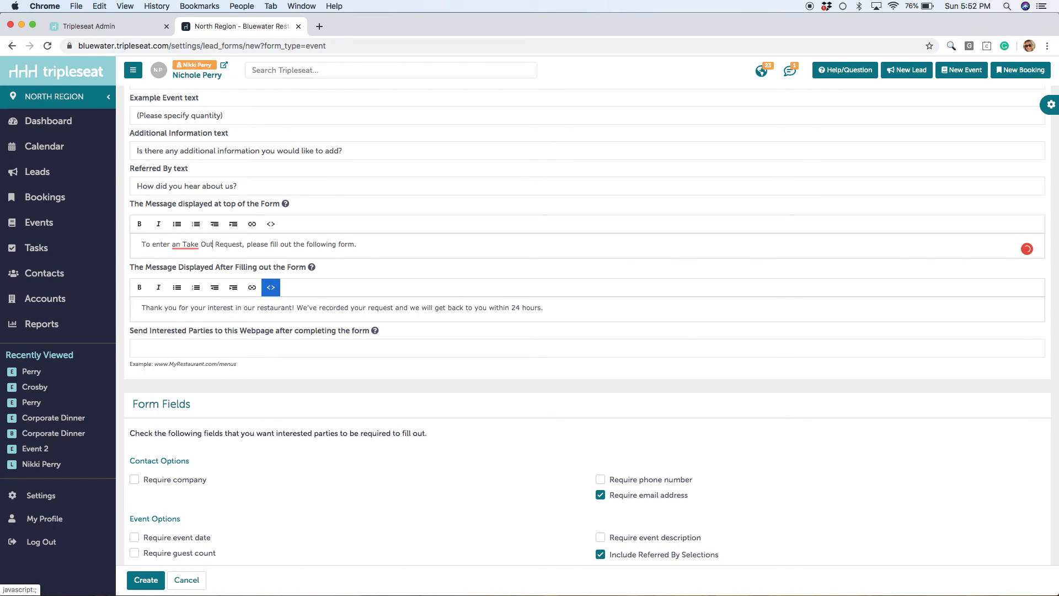
Step: Make the phone number a required contact field and save the lead form
{"action": "scroll", "coordinate": [295, 271], "scroll_direction": "down", "scroll_amount": 5}
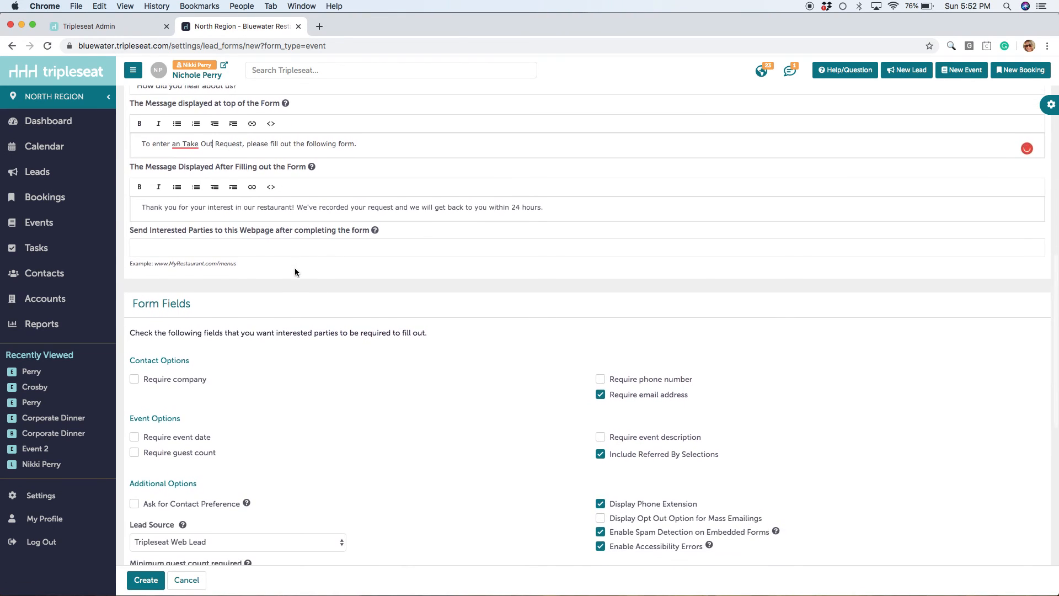
{"action": "scroll", "coordinate": [295, 271], "scroll_direction": "down", "scroll_amount": 2}
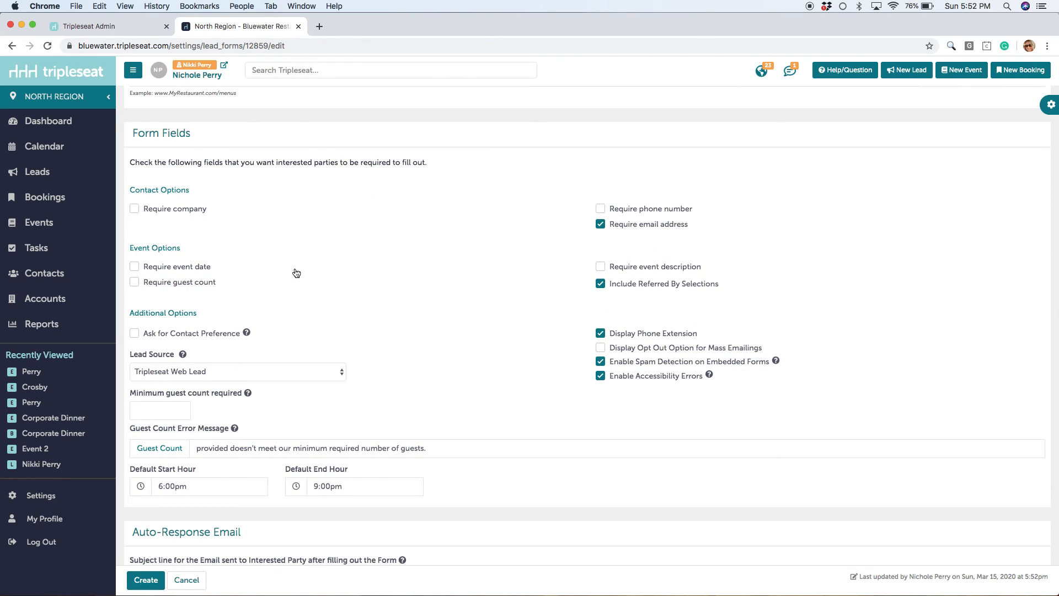
{"action": "left_click", "coordinate": [637, 213]}
{"action": "scroll", "coordinate": [272, 383], "scroll_direction": "down", "scroll_amount": 4}
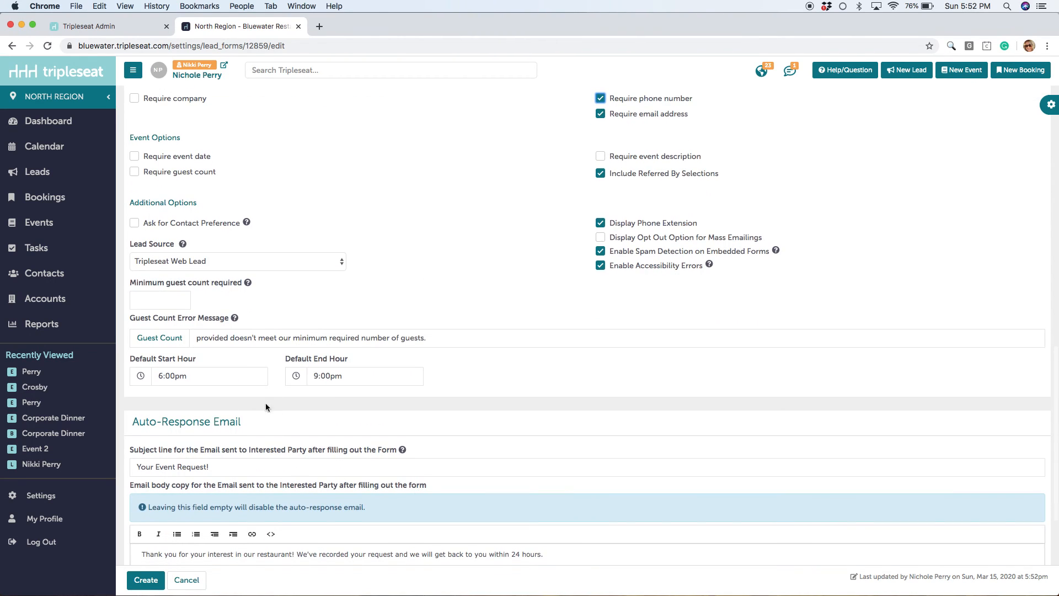
{"action": "scroll", "coordinate": [273, 418], "scroll_direction": "down", "scroll_amount": 4}
{"action": "scroll", "coordinate": [193, 300], "scroll_direction": "down", "scroll_amount": 3}
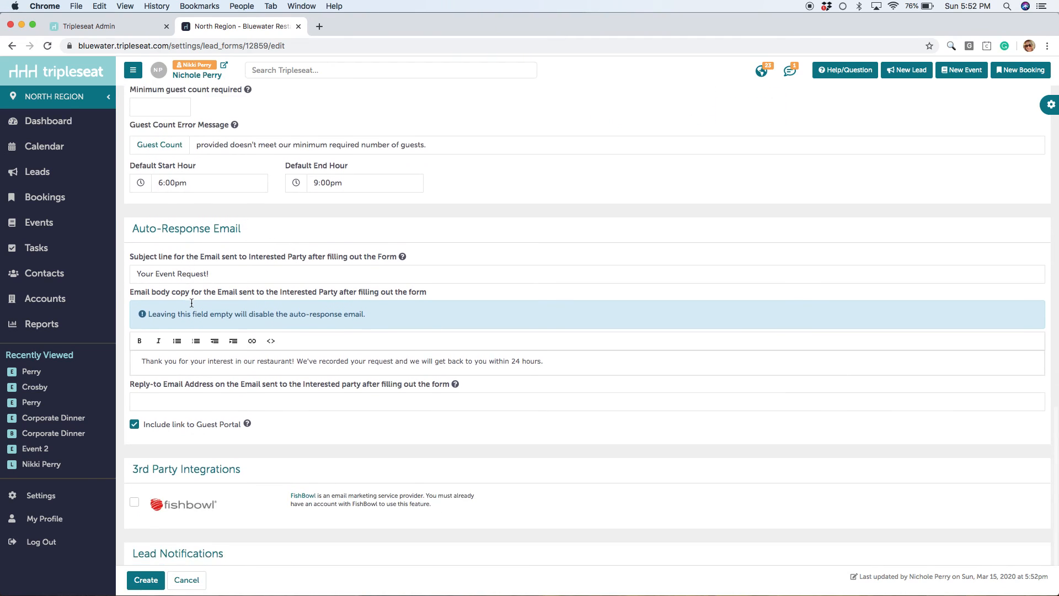
{"action": "left_click", "coordinate": [142, 584]}
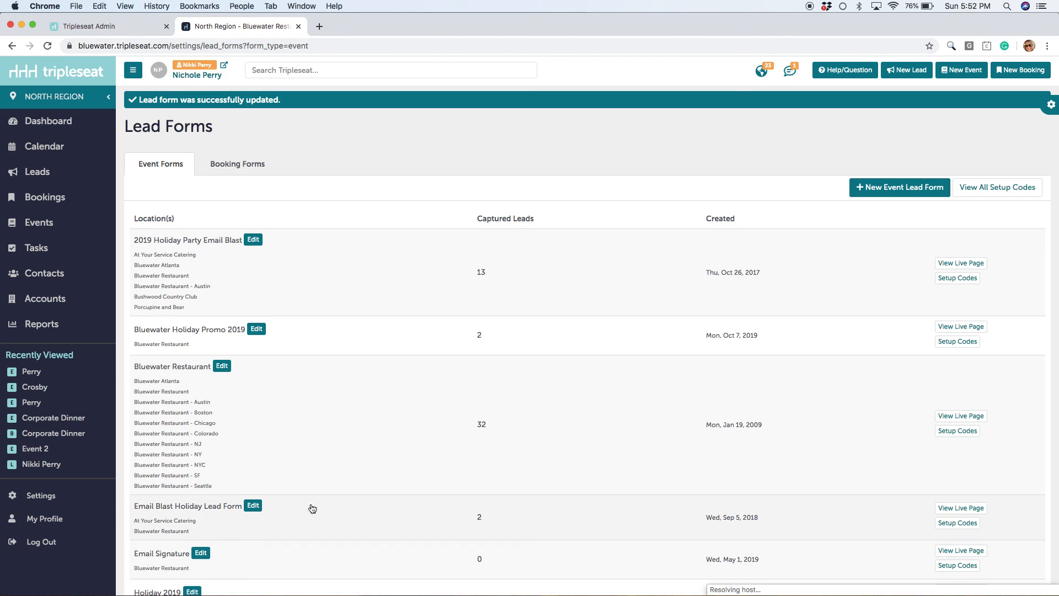
Step: Find the Take Out Form among the event lead forms and open its live page
{"action": "scroll", "coordinate": [326, 447], "scroll_direction": "down", "scroll_amount": 6}
{"action": "scroll", "coordinate": [326, 447], "scroll_direction": "down", "scroll_amount": 10}
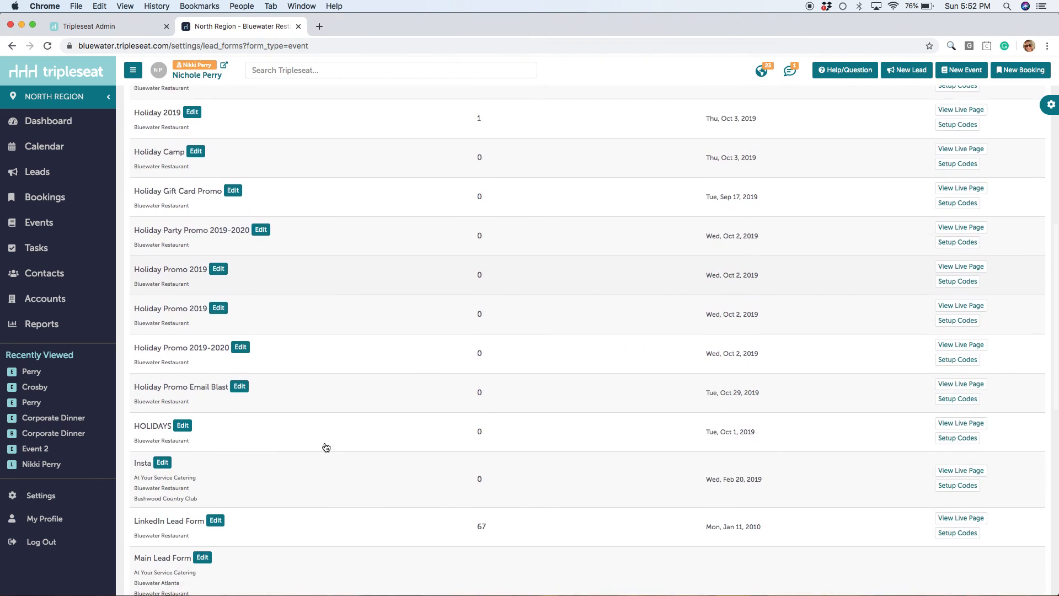
{"action": "scroll", "coordinate": [326, 447], "scroll_direction": "down", "scroll_amount": 3}
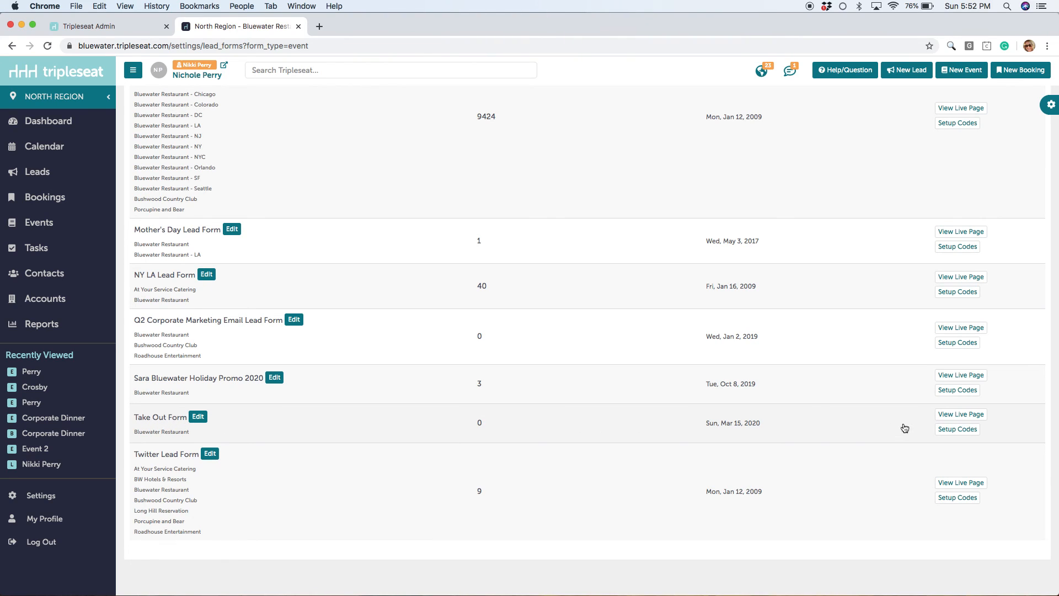
{"action": "left_click", "coordinate": [957, 415]}
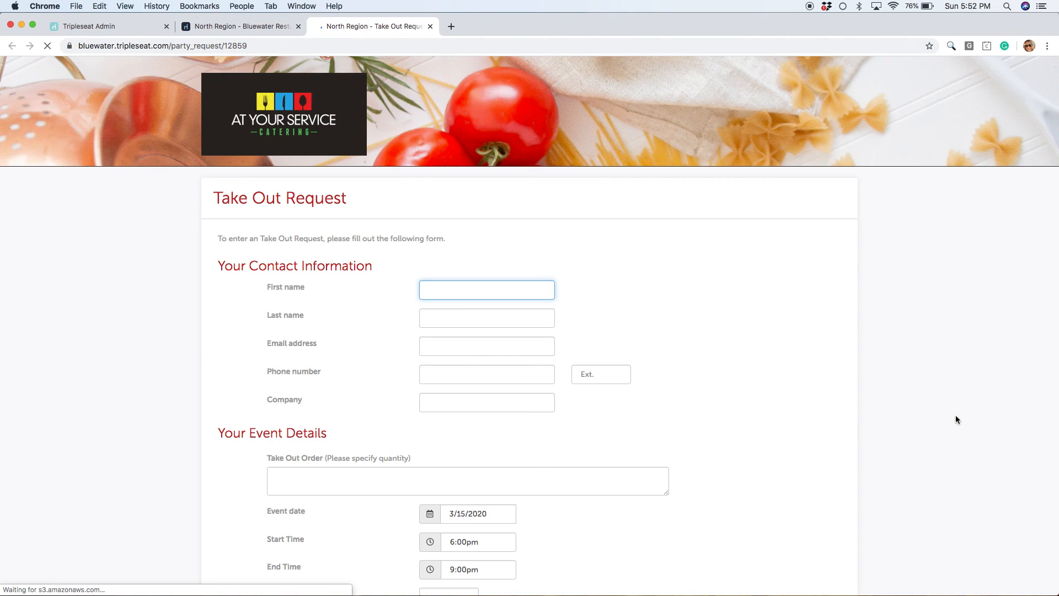
Step: Highlight the live form's web address, close the live page and return to the Take Out Form entry in the lead forms list
{"action": "left_click", "coordinate": [169, 47]}
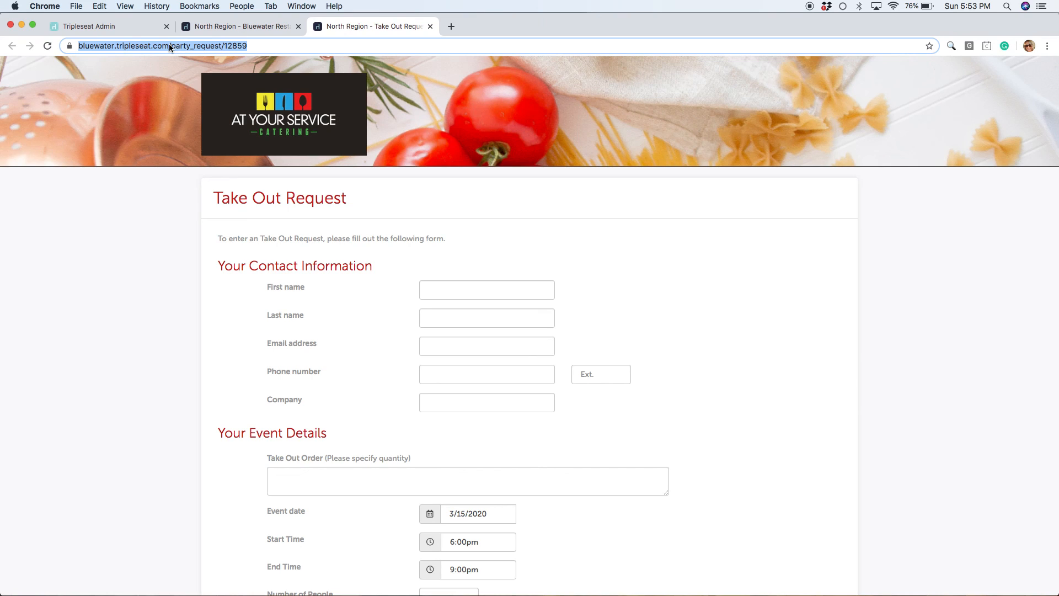
{"action": "left_click", "coordinate": [621, 252]}
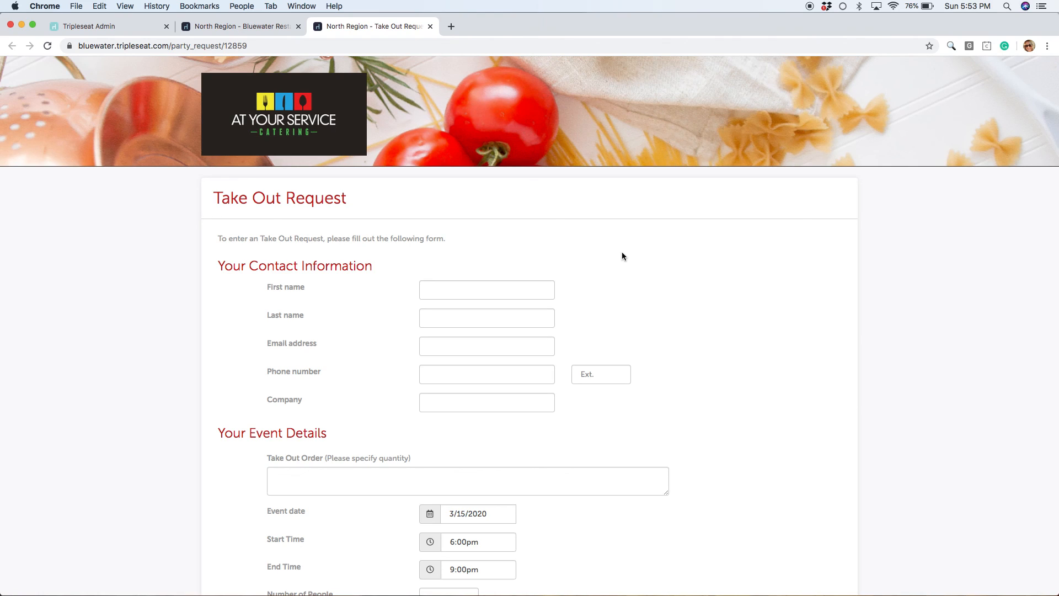
{"action": "left_click", "coordinate": [431, 26]}
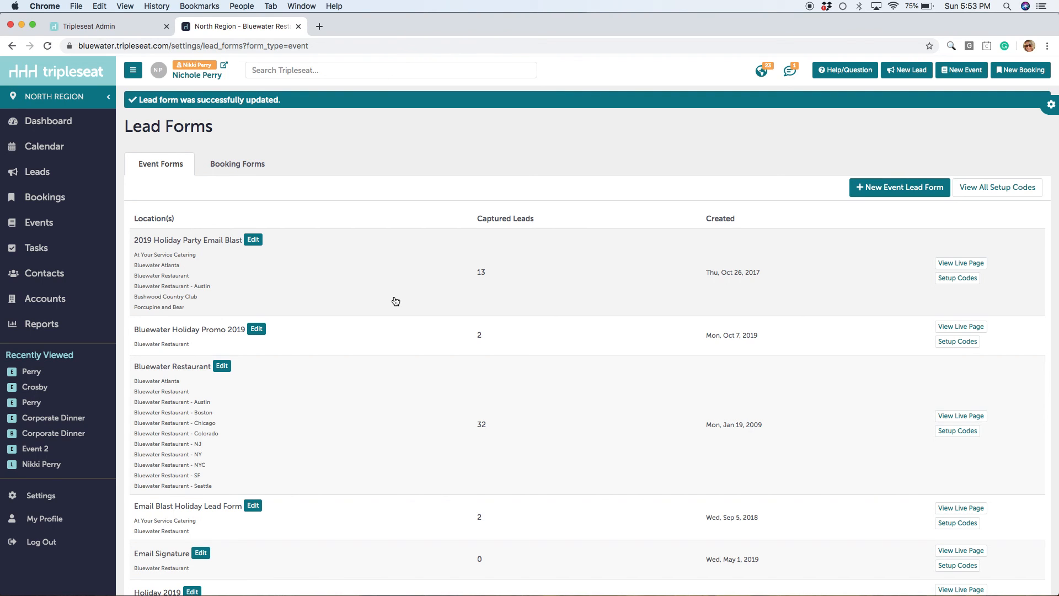
{"action": "scroll", "coordinate": [396, 301], "scroll_direction": "down", "scroll_amount": 20}
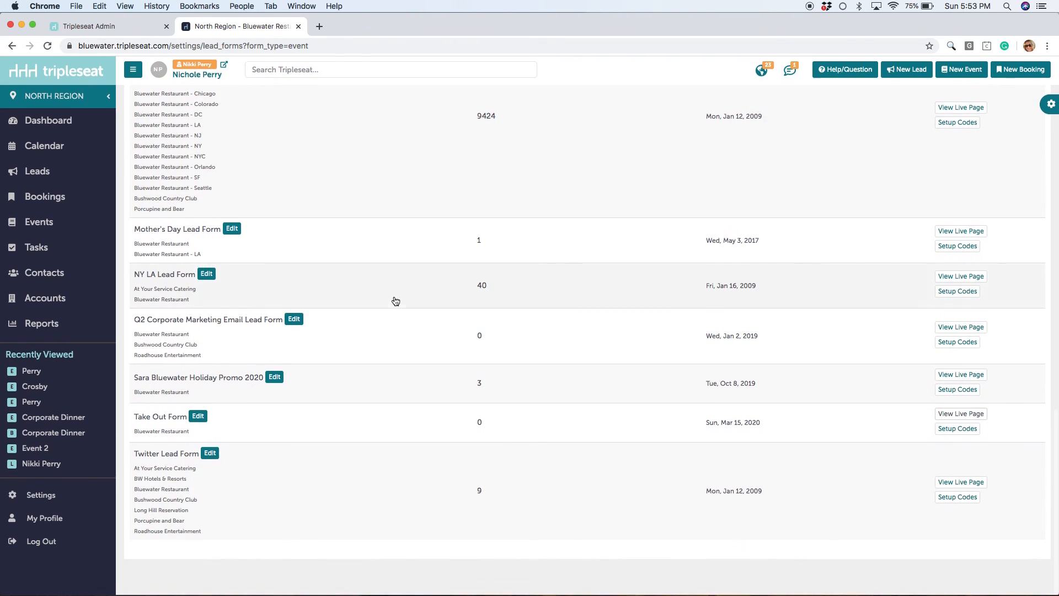